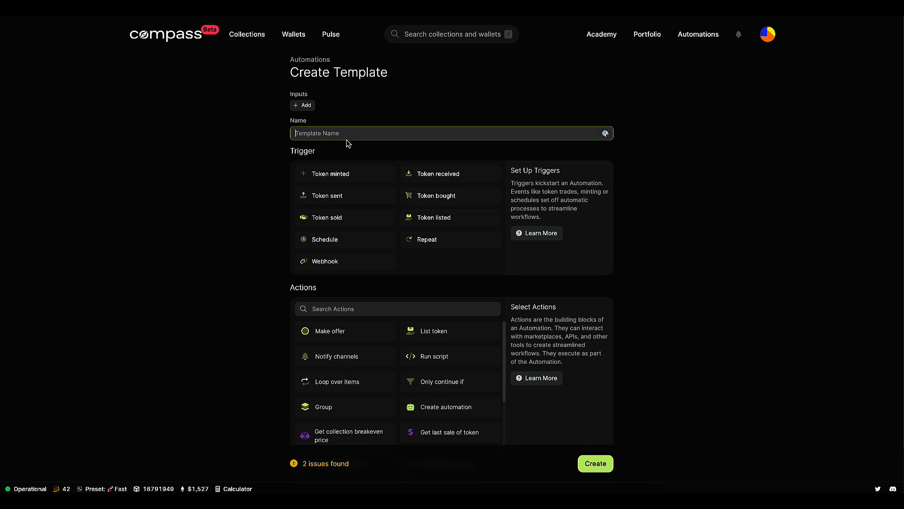
Name the template "Bulk list on floor" and choose Repeat as its trigger.
text(Bulk list on floor)
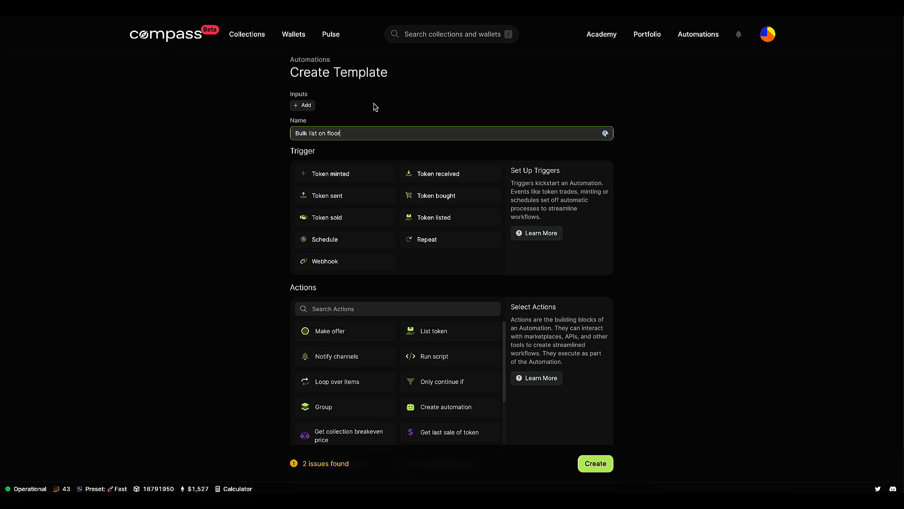
click(218, 123)
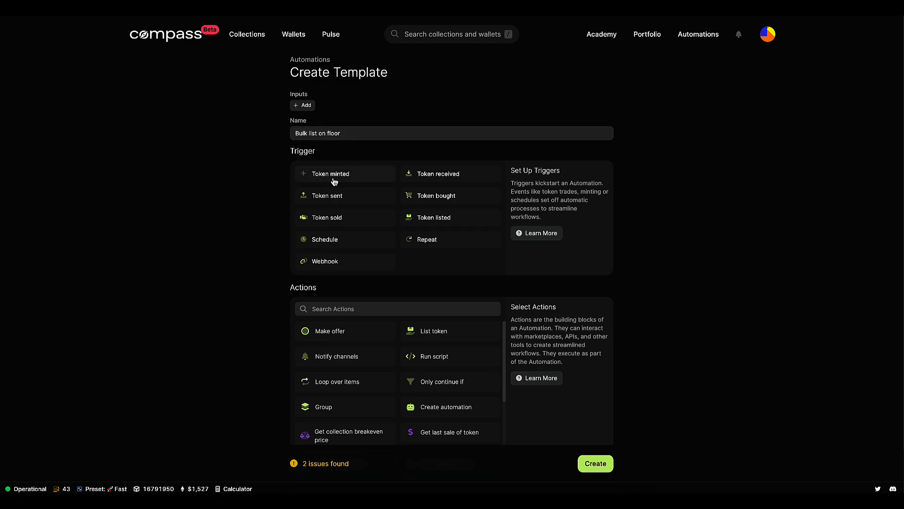
click(424, 246)
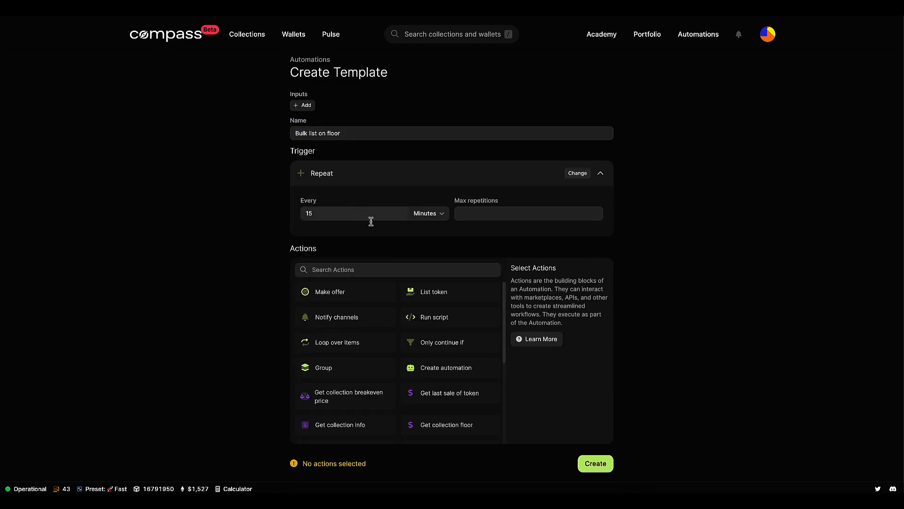
Find the Blur actions and add Get blur collection stats as the first action.
scroll(436, 249, down, 1)
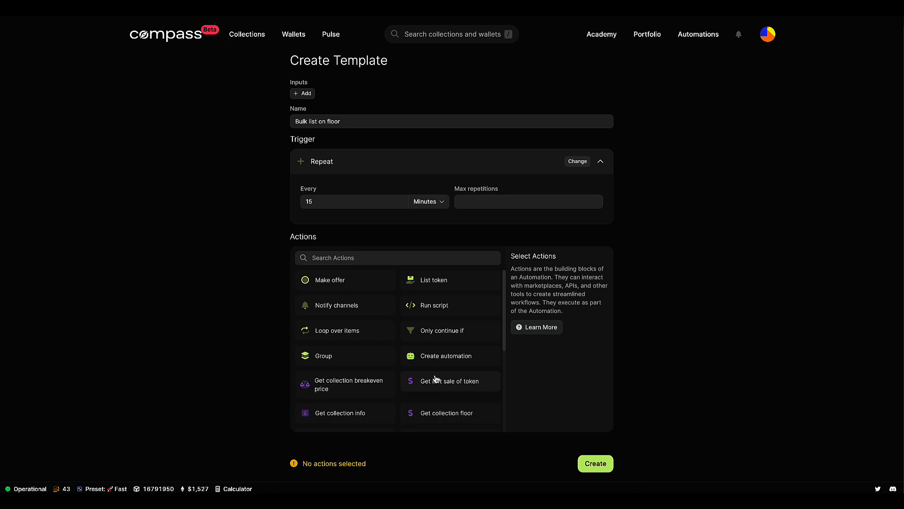
click(358, 258)
text(blur)
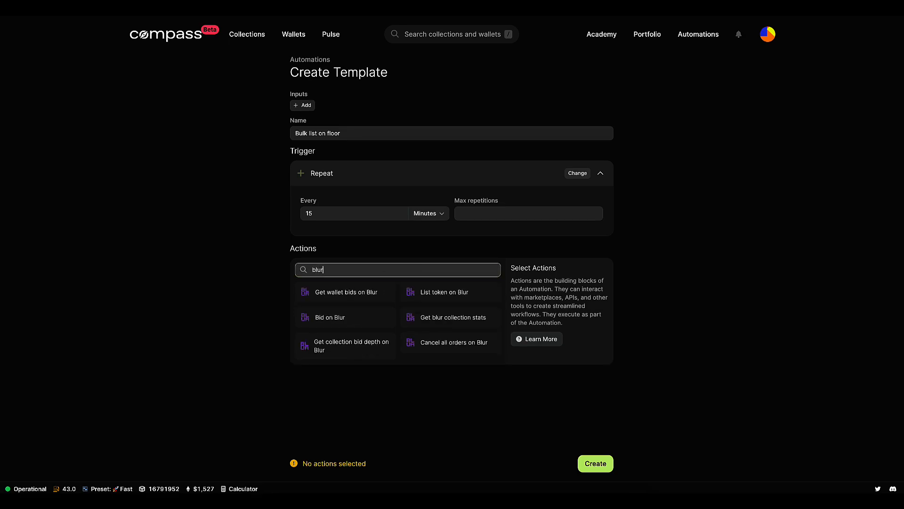
click(438, 320)
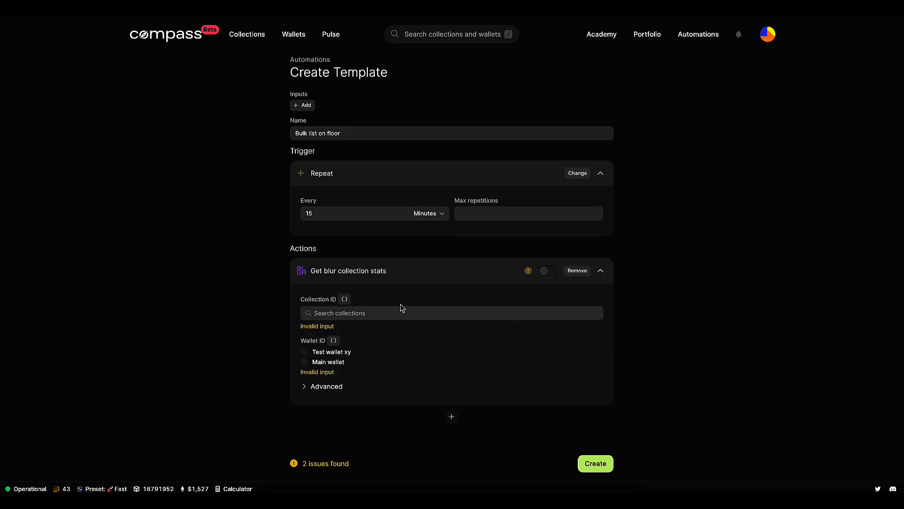
Add a Get wallet tokens action after Get blur collection stats.
click(453, 417)
click(435, 174)
text(walle)
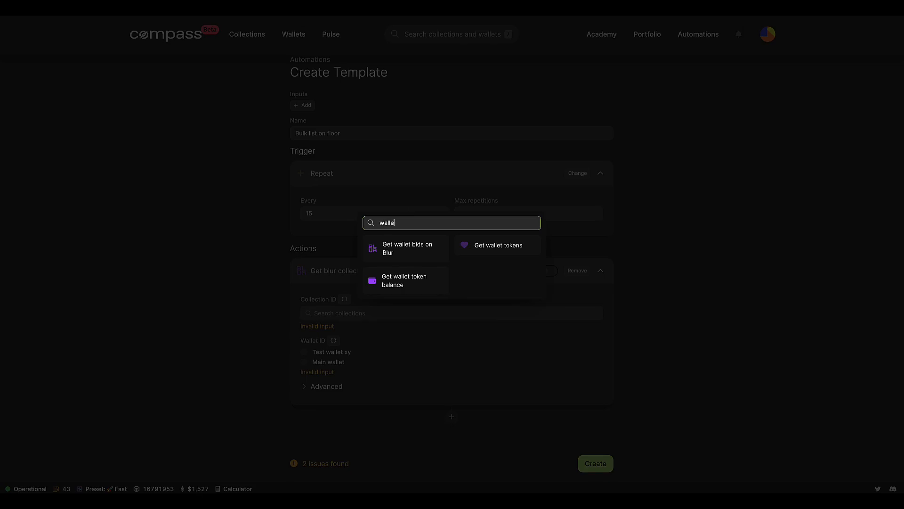
click(483, 255)
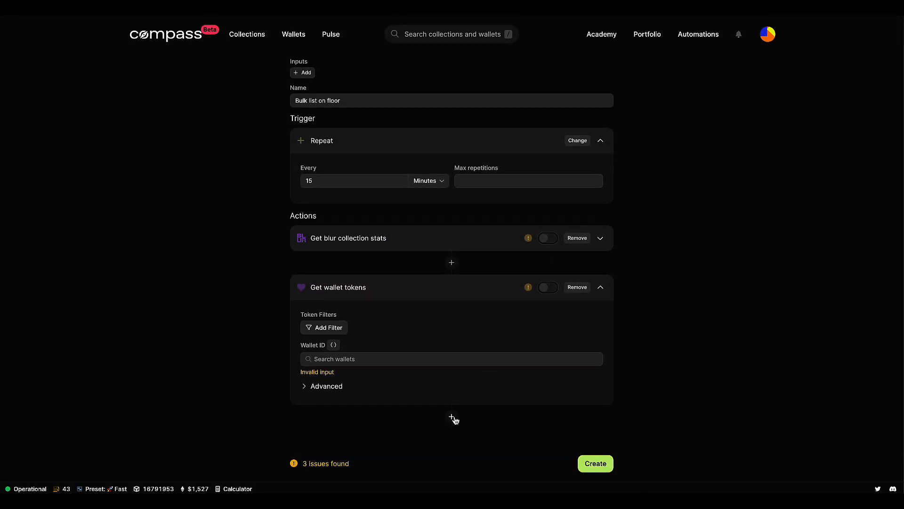
Add a Loop over items action after Get wallet tokens, with List token on Blur as its inner action.
click(452, 418)
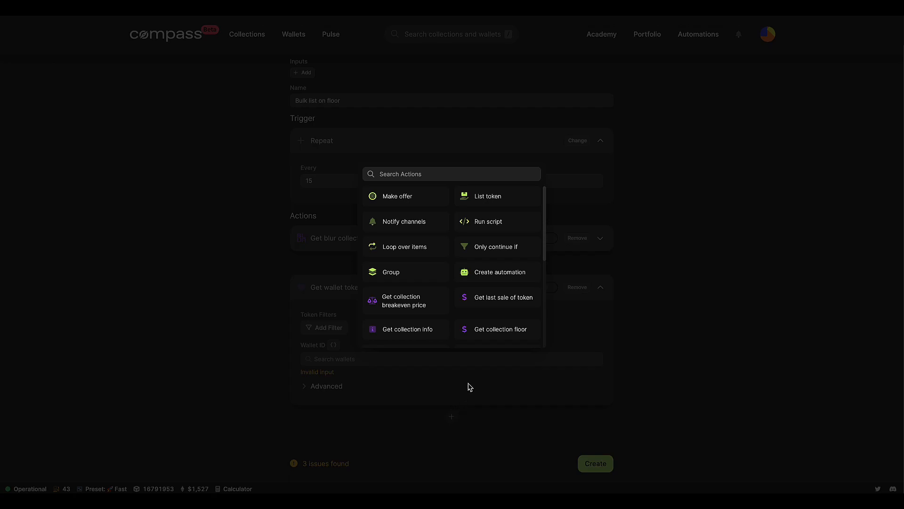
click(429, 253)
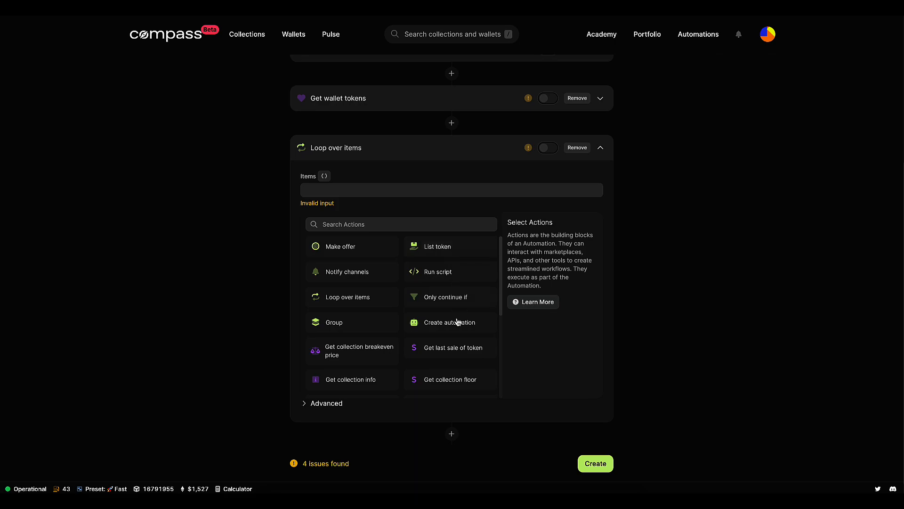
click(403, 225)
text(blur)
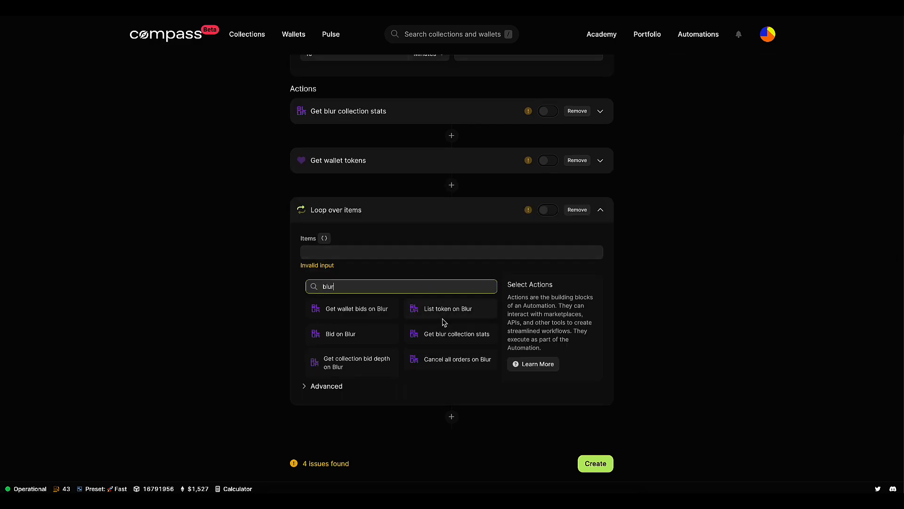
click(443, 313)
Add an Only continue if action inside the loop and move it ahead of List token on Blur.
scroll(432, 349, down, 4)
click(451, 392)
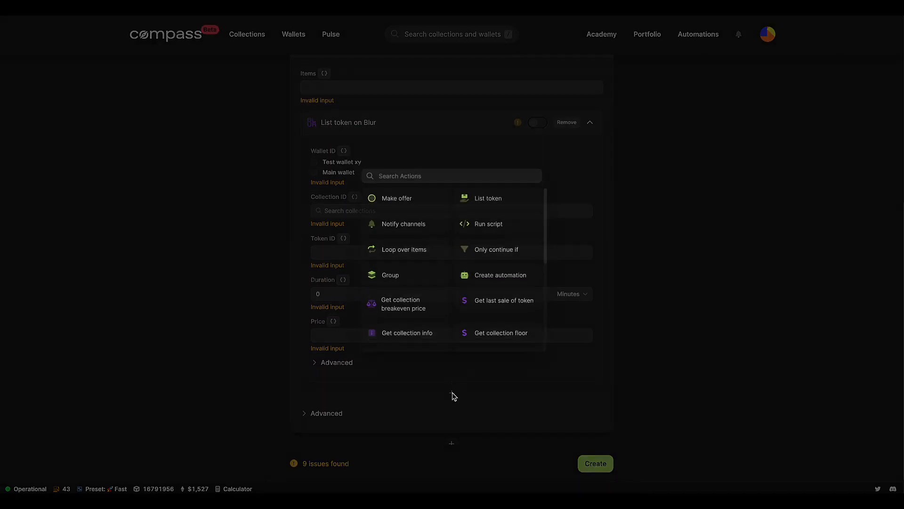
click(480, 250)
scroll(402, 347, up, 3)
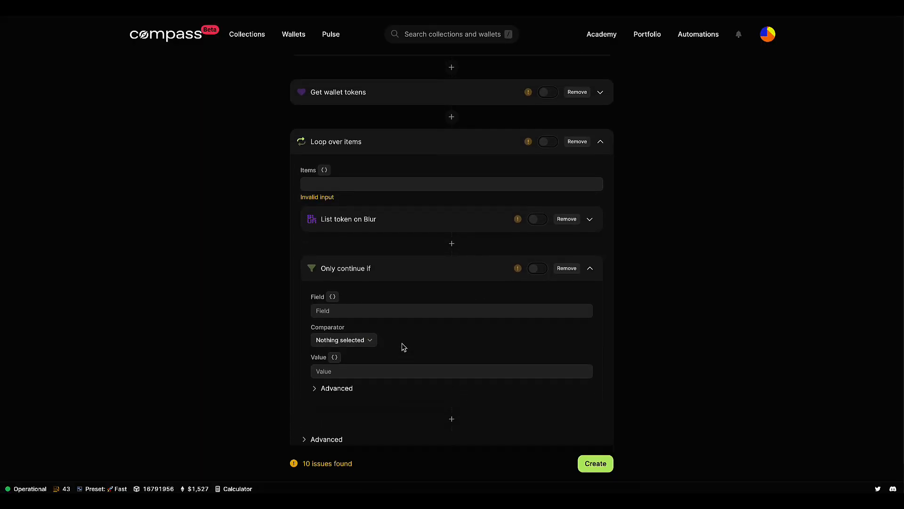
click(433, 341)
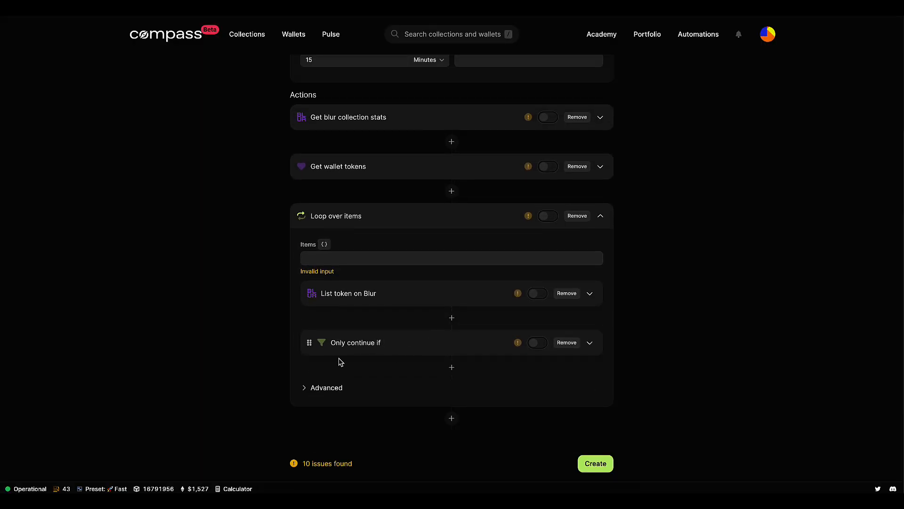
drag(309, 342, 434, 281)
scroll(434, 281, up, 2)
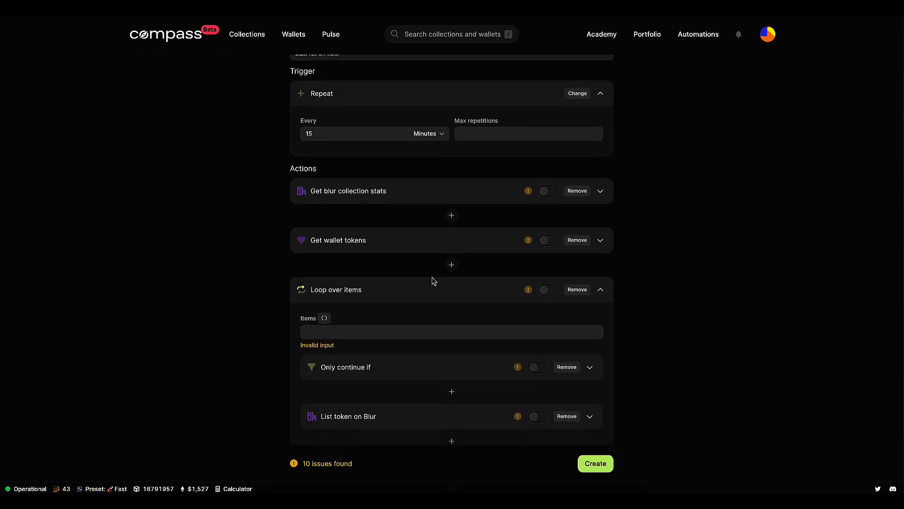
scroll(432, 281, down, 2)
scroll(431, 280, up, 3)
scroll(442, 237, up, 1)
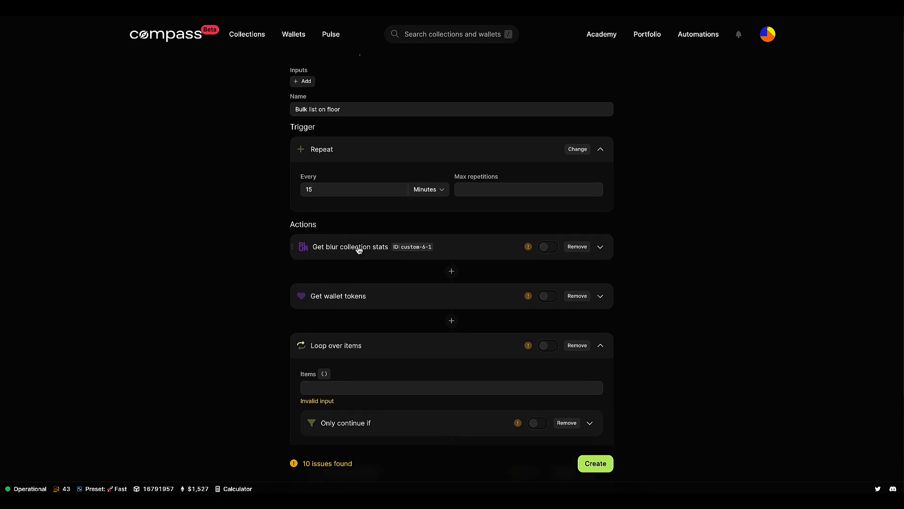
scroll(189, 229, down, 3)
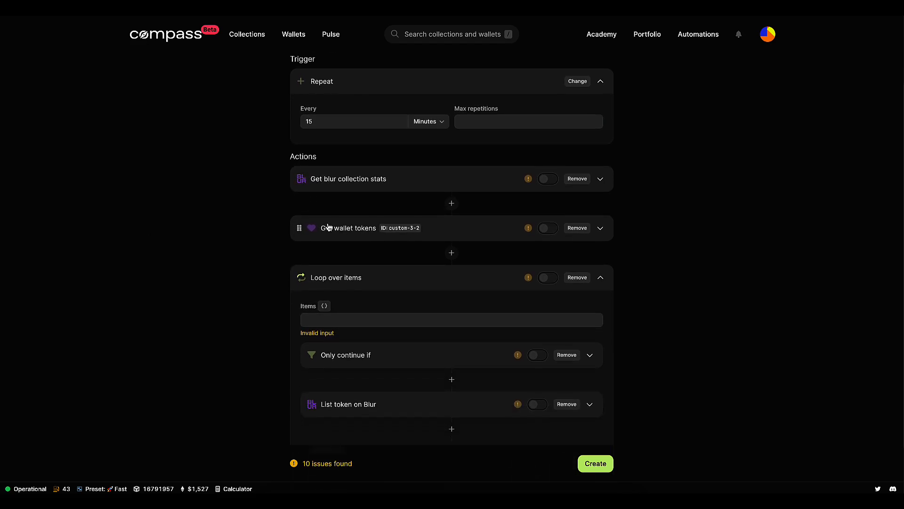
scroll(395, 241, down, 2)
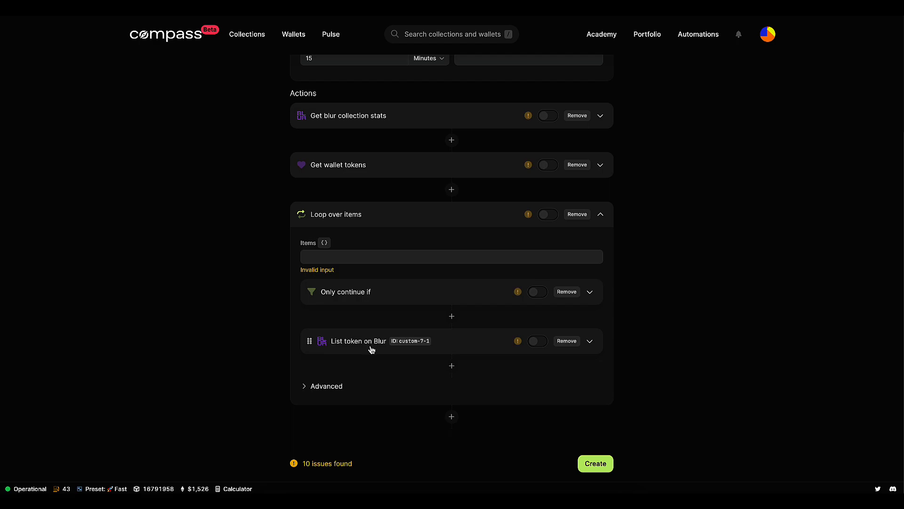
Add a required template input named CollectionId, of type String acting as Collection.
scroll(372, 349, up, 4)
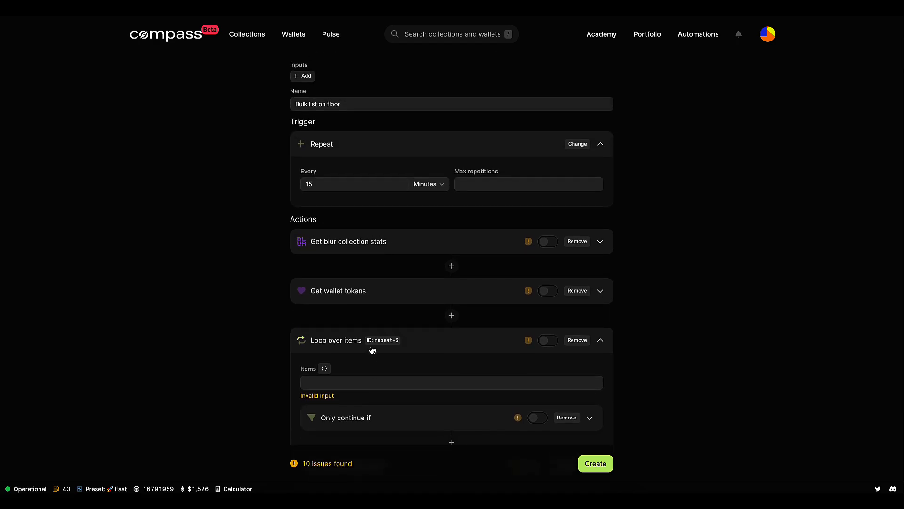
click(306, 105)
click(414, 221)
text(CollectionId)
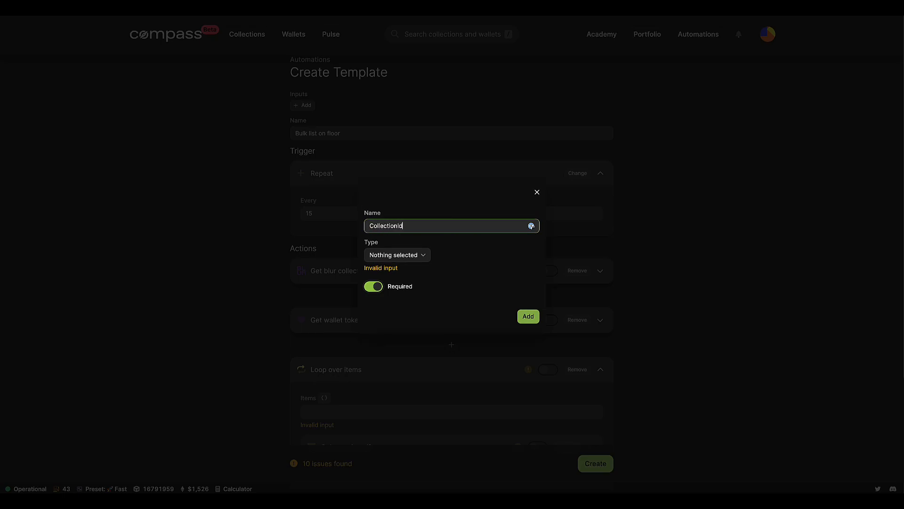
click(422, 255)
click(410, 278)
click(404, 276)
click(426, 312)
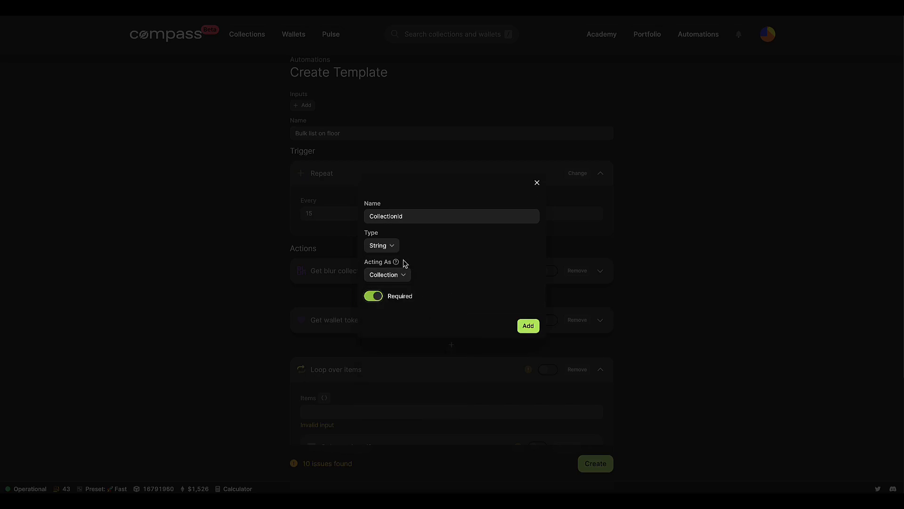
click(525, 324)
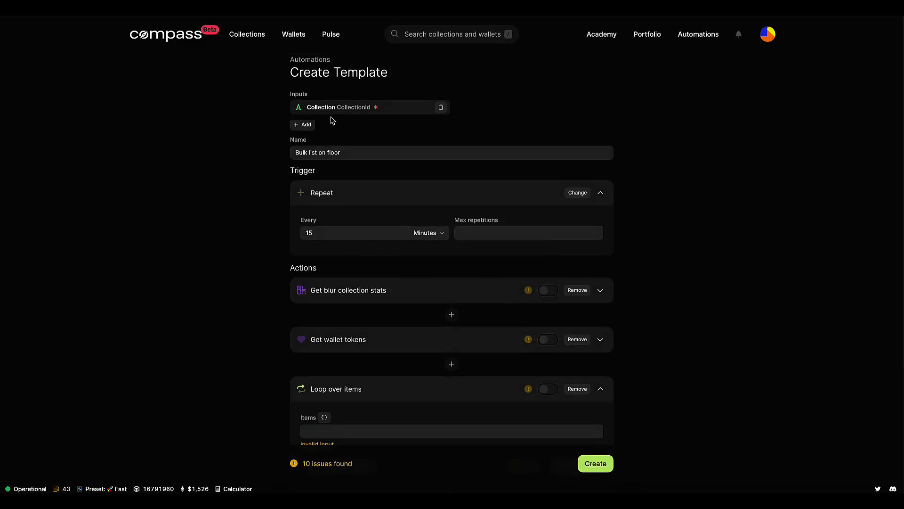
Add a required template input named Wallet, of type String acting as Trading Wallet.
click(304, 124)
click(434, 224)
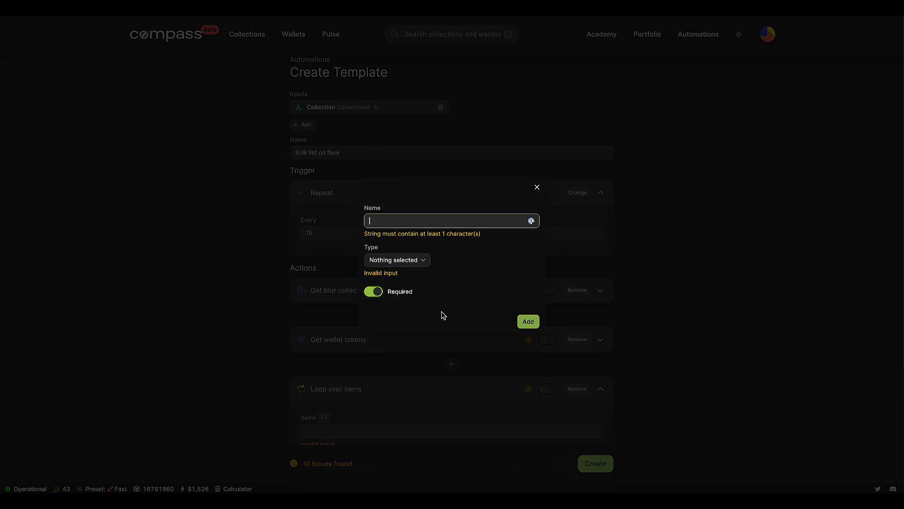
text(Walle)
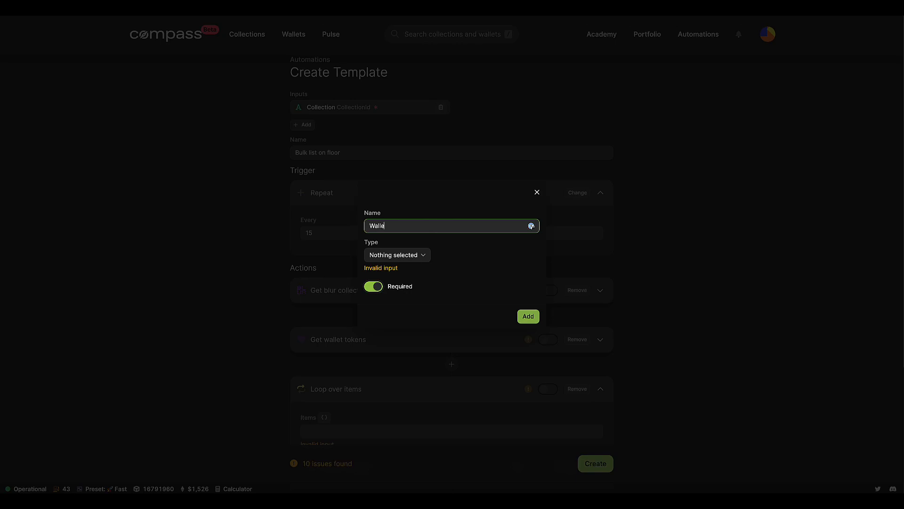
click(422, 258)
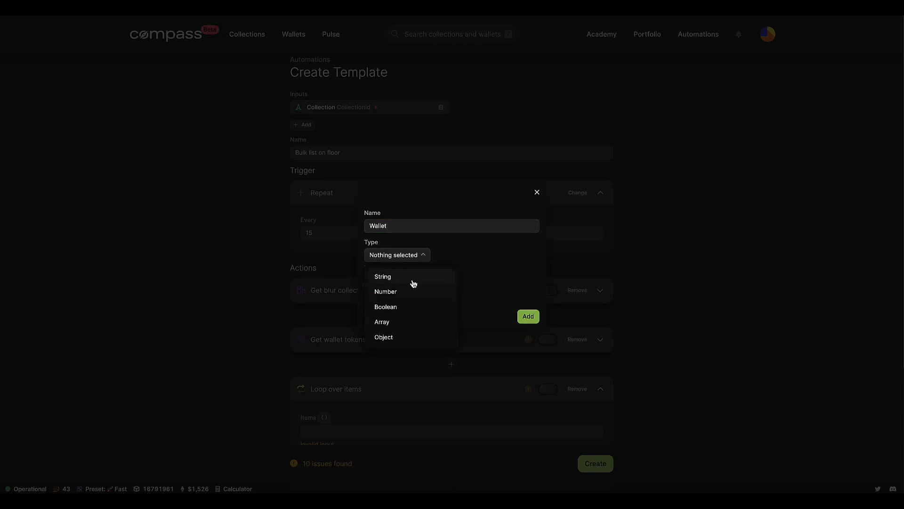
click(395, 277)
click(394, 279)
click(427, 360)
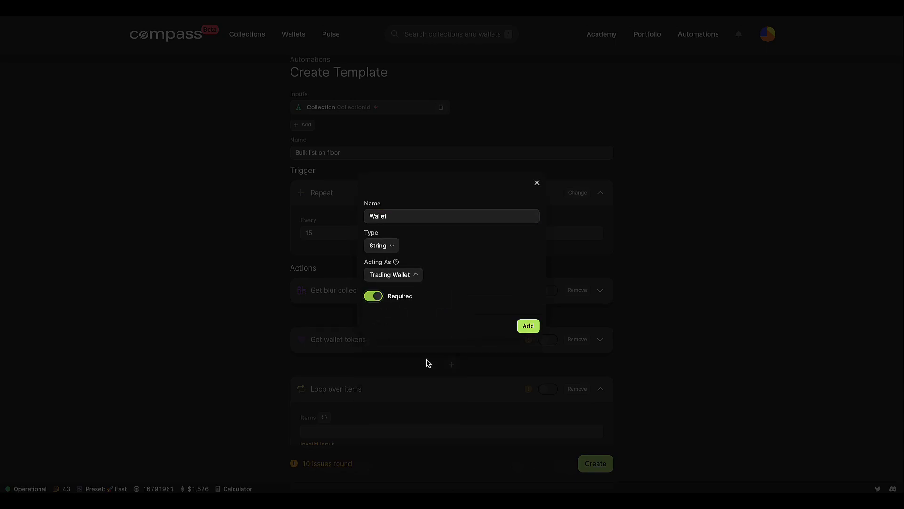
click(527, 325)
Add a required template input named ListThisManyTokens, of type Number.
click(303, 124)
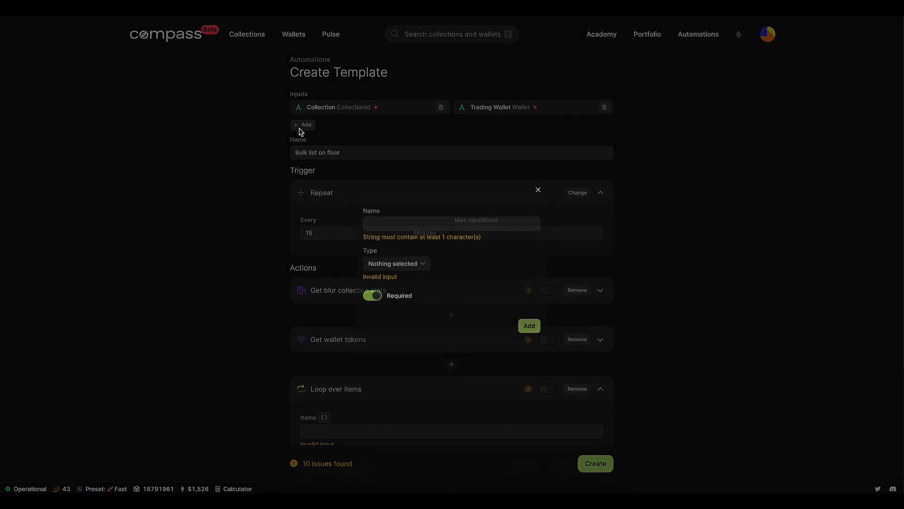
click(397, 220)
text(ListThisManyT)
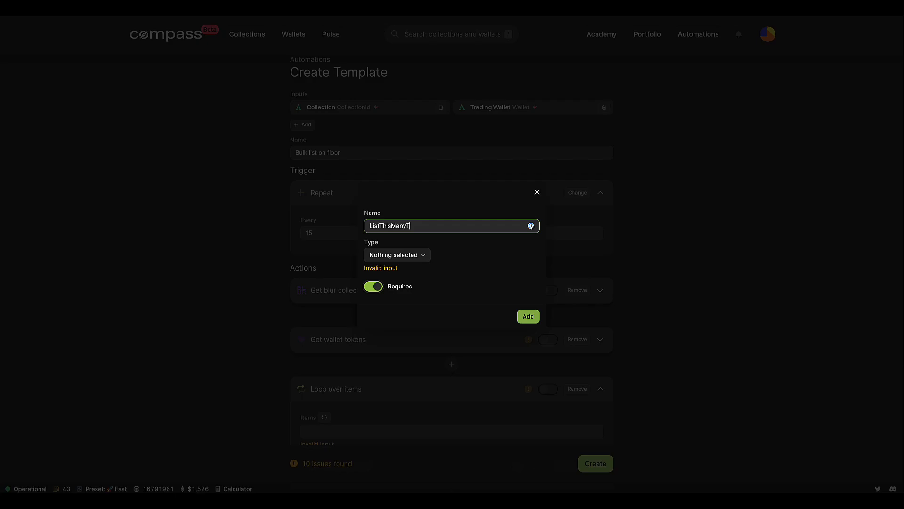
text(okens)
click(405, 254)
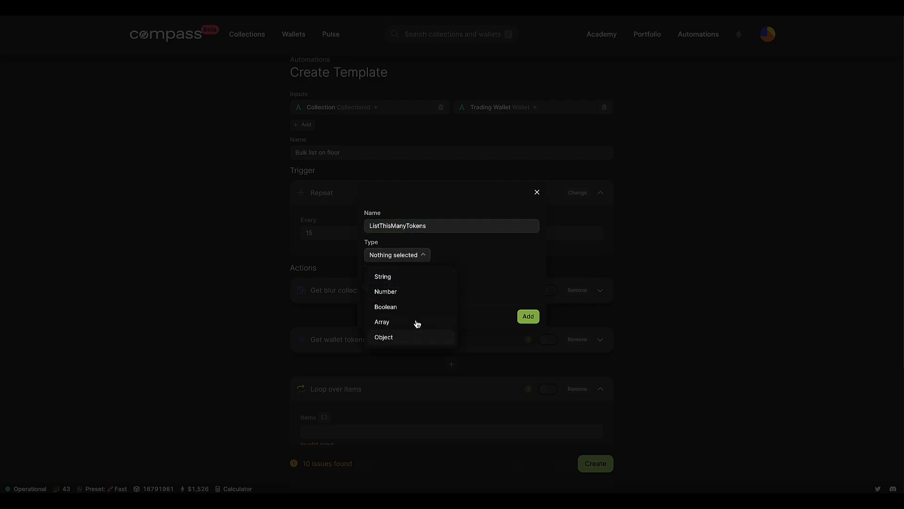
click(416, 291)
click(411, 276)
click(405, 297)
click(528, 326)
Set the Collection ID of Get blur collection stats to the CollectionId automation input variable.
scroll(522, 329, down, 2)
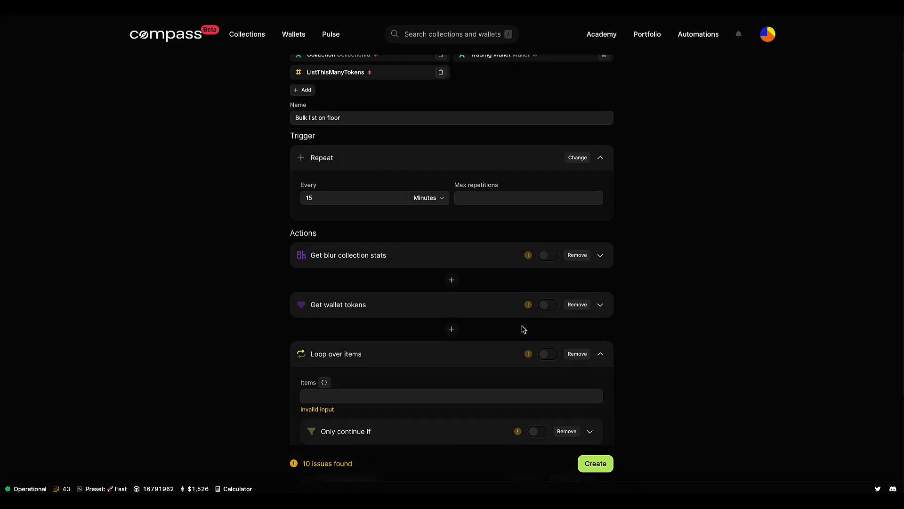
scroll(406, 190, down, 1)
scroll(405, 216, up, 3)
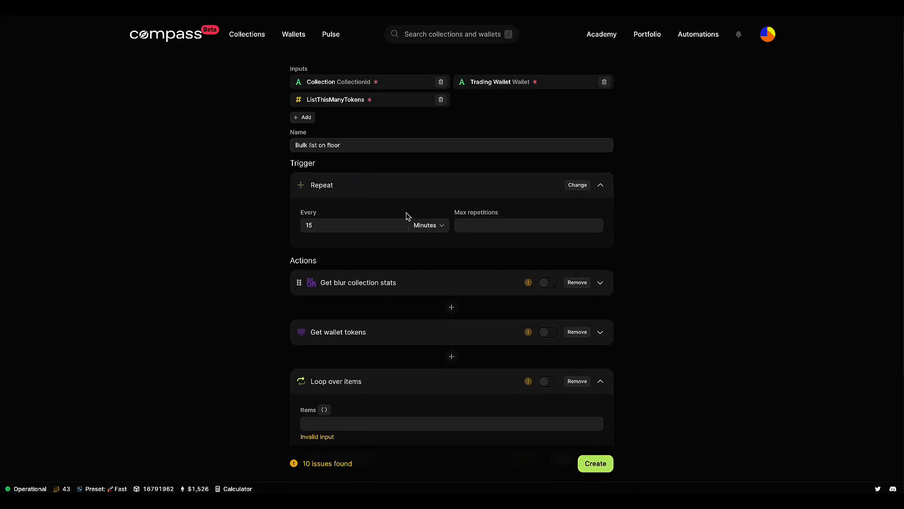
click(378, 320)
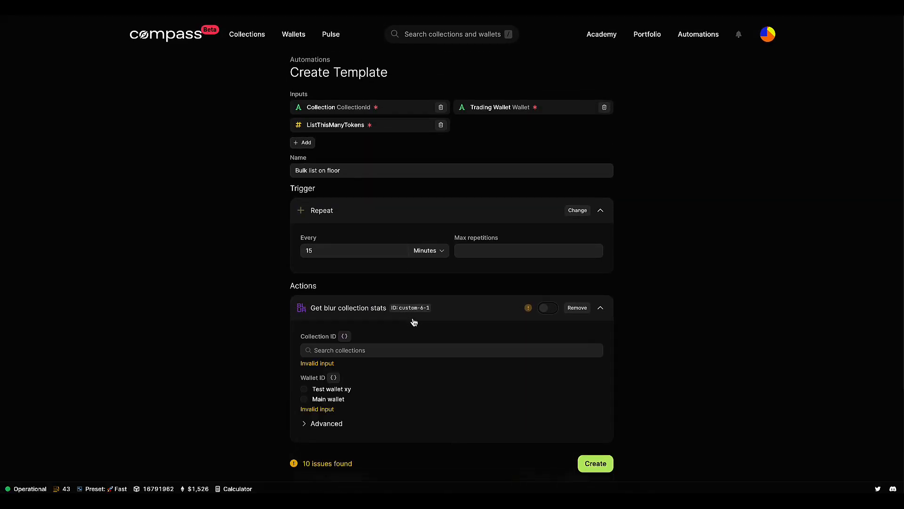
click(345, 337)
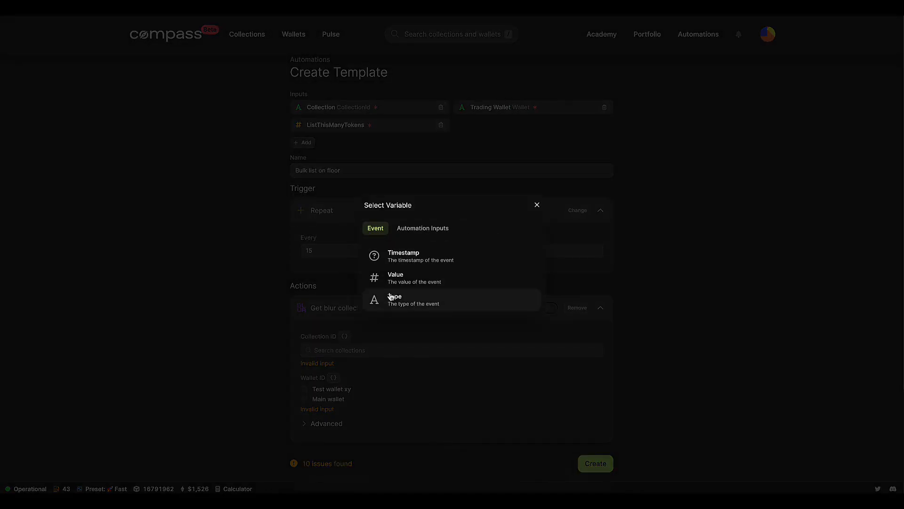
click(418, 234)
click(430, 267)
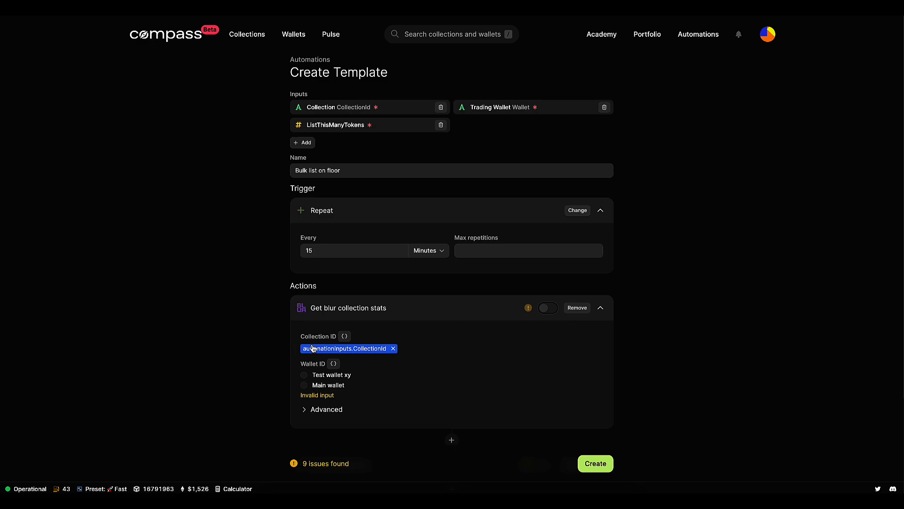
scroll(334, 357, down, 1)
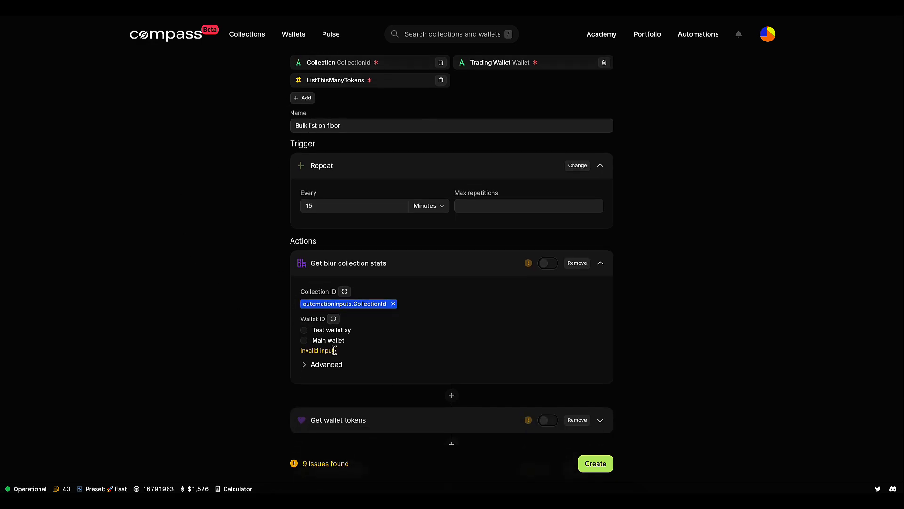
Set the Wallet ID of Get blur collection stats to the Wallet automation input variable.
scroll(333, 318, up, 1)
click(333, 363)
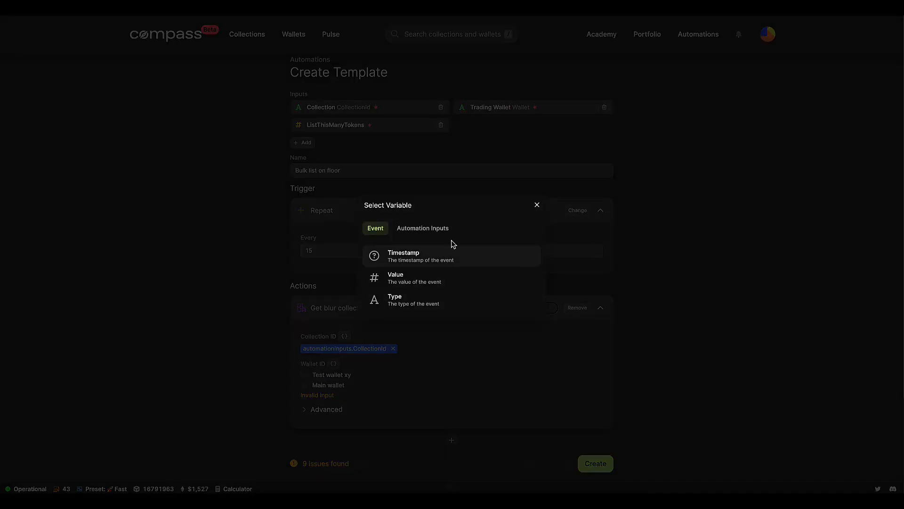
click(437, 231)
click(432, 277)
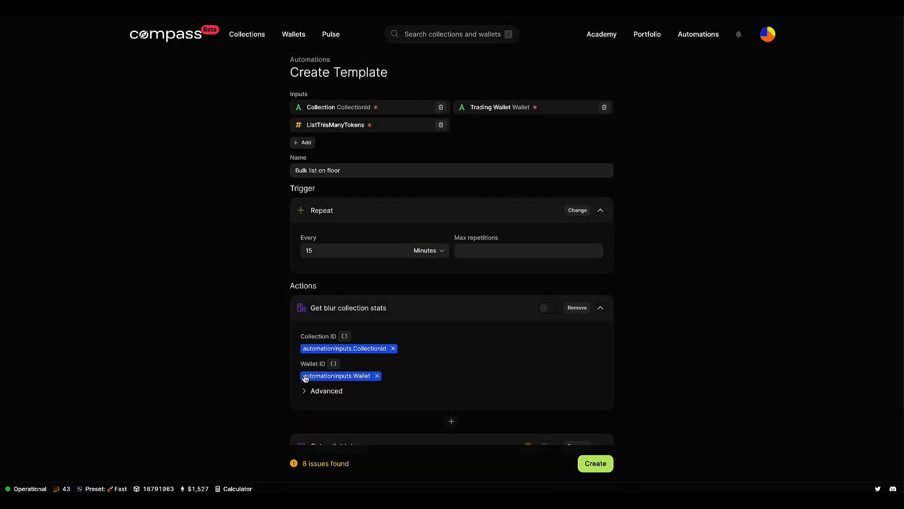
Add a Collection token filter to Get wallet tokens, set to In with the CollectionId automation input variable.
scroll(304, 377, down, 2)
click(344, 340)
scroll(349, 352, down, 1)
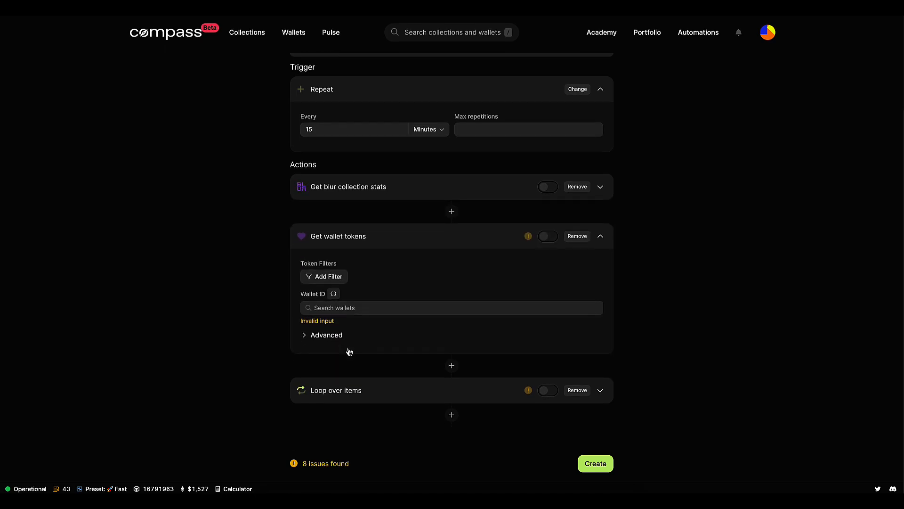
click(338, 280)
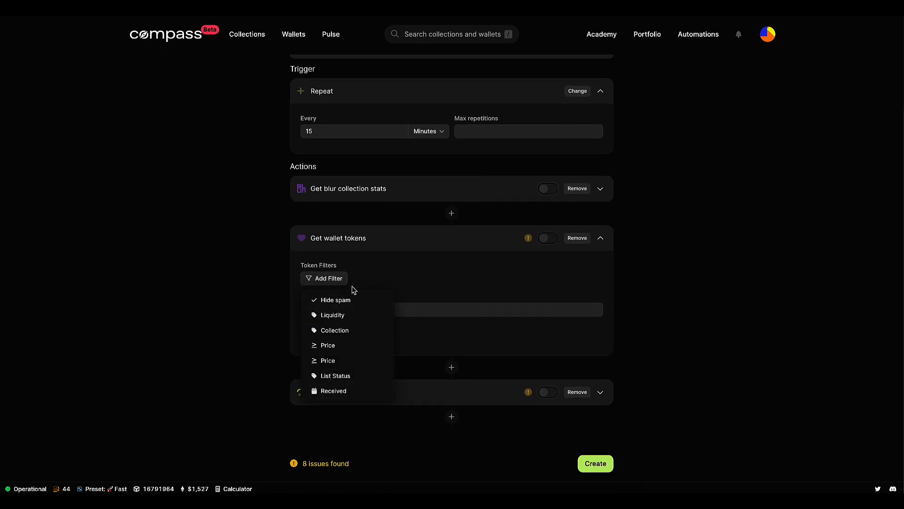
click(347, 331)
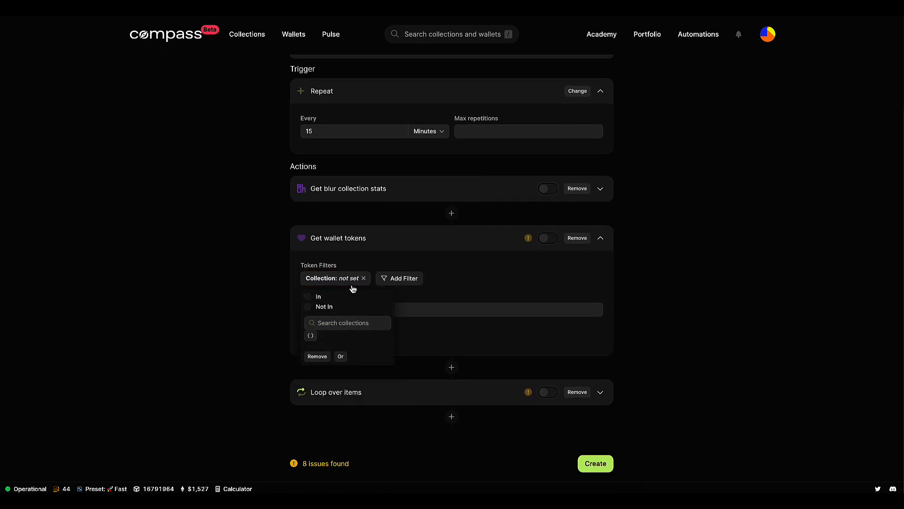
click(308, 297)
click(310, 335)
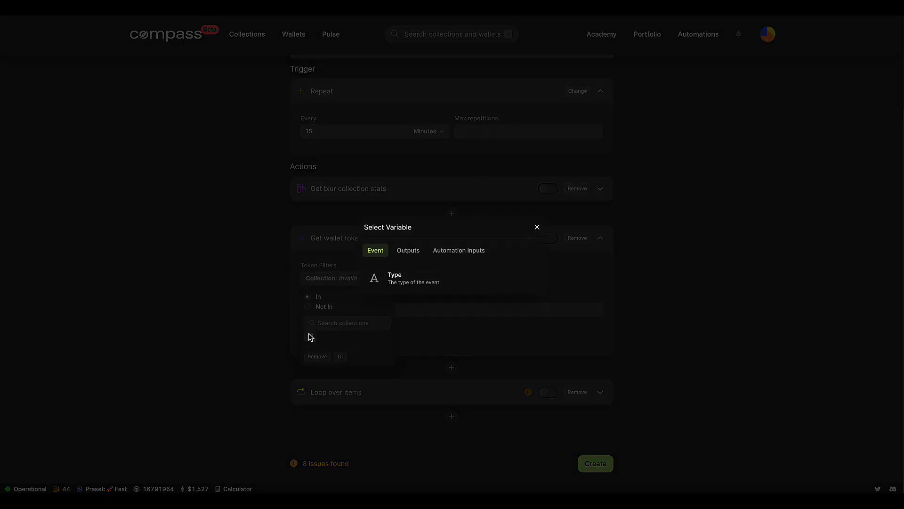
click(460, 250)
click(421, 261)
scroll(400, 203, up, 3)
scroll(301, 447, down, 3)
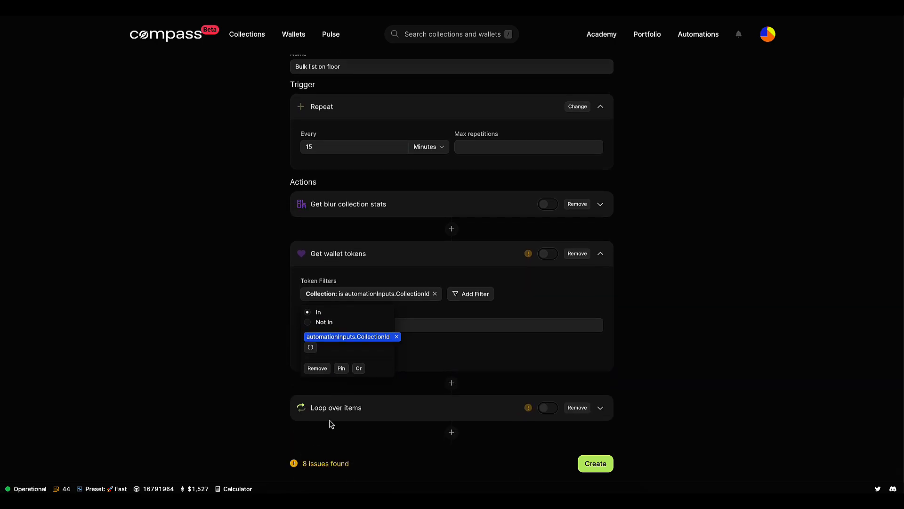
click(454, 363)
Set the Wallet ID of Get wallet tokens to the Wallet automation input variable.
click(333, 313)
click(448, 232)
click(413, 278)
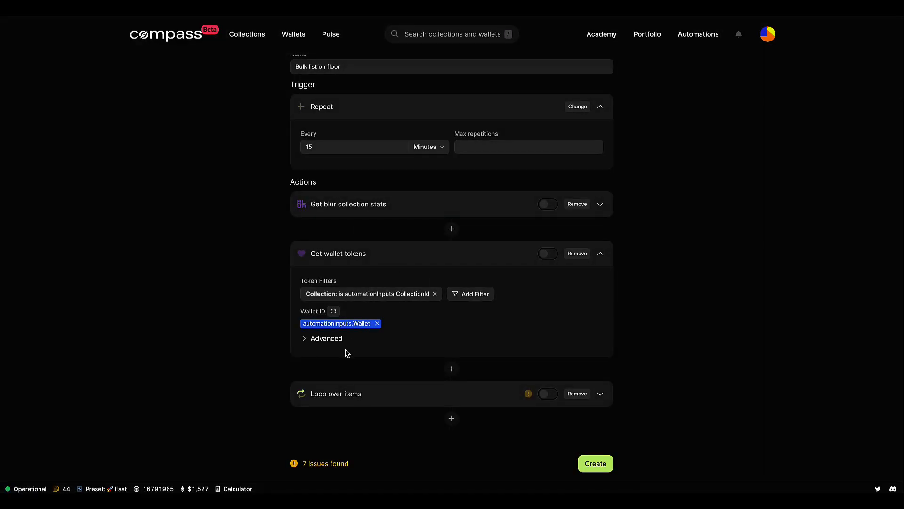
Set the Items of Loop over items to the Tokens output of the Get wallet tokens action.
click(376, 393)
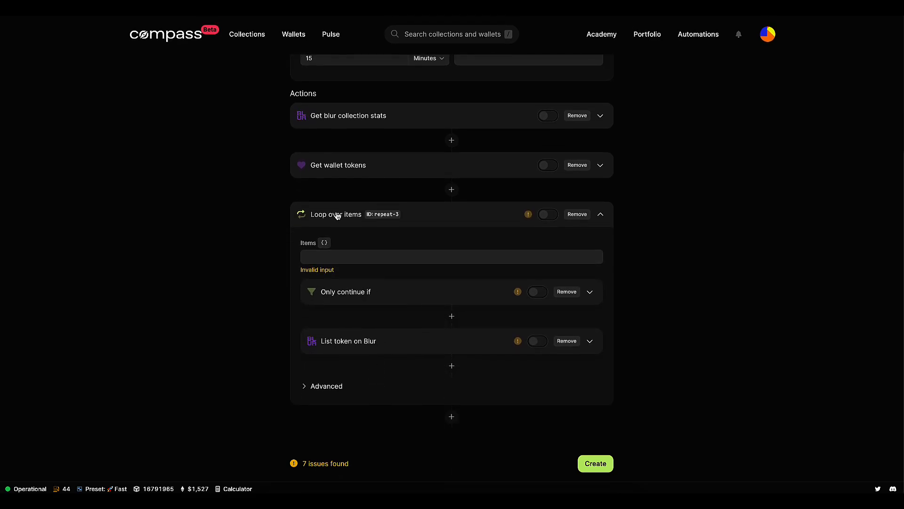
click(329, 257)
click(325, 243)
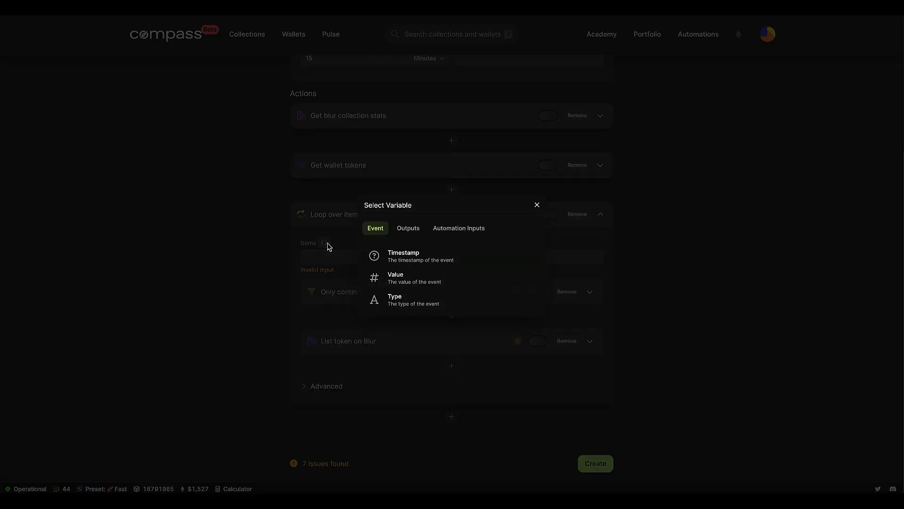
click(414, 231)
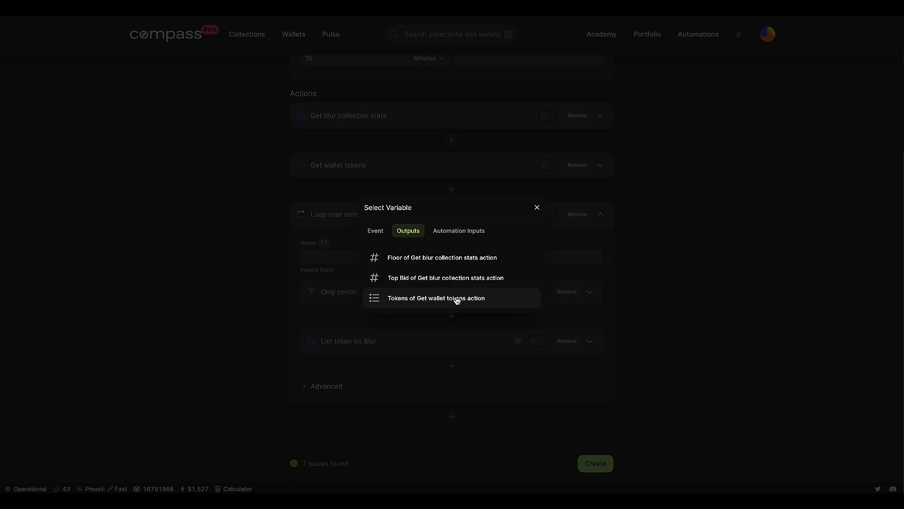
click(457, 298)
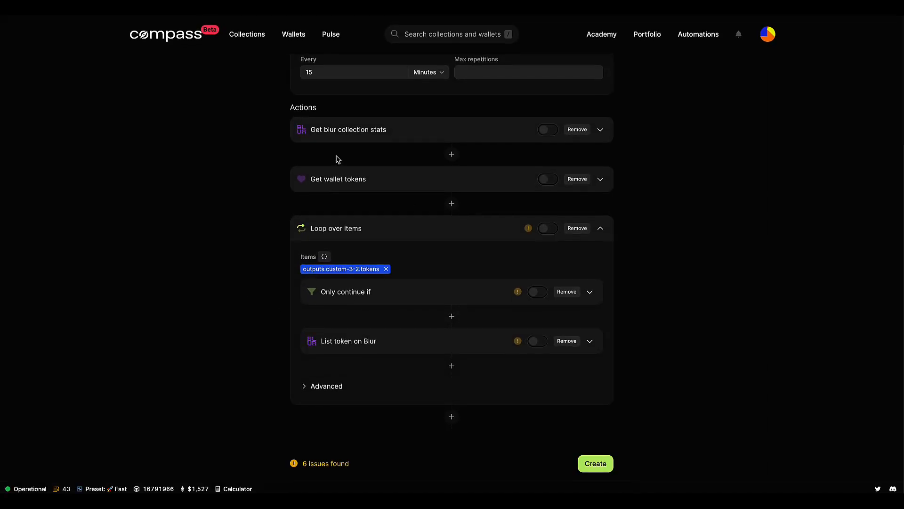
click(347, 176)
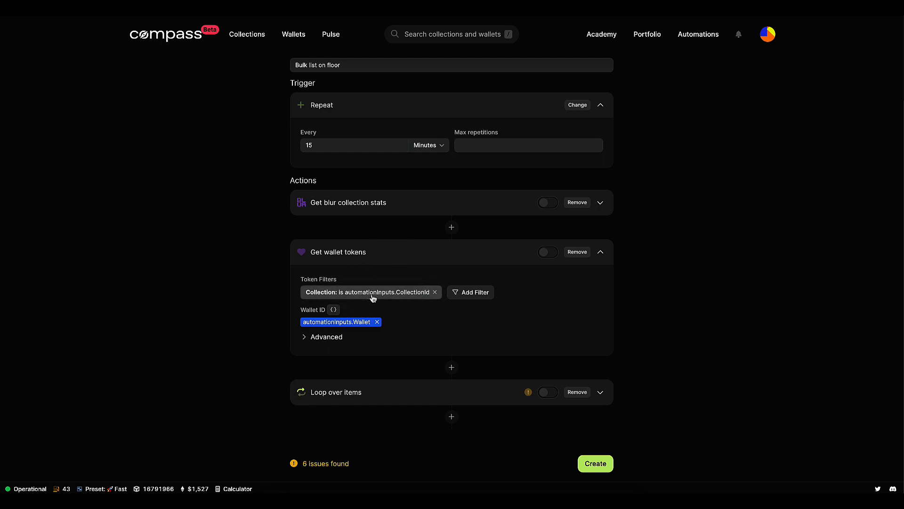
mouse_move(390, 250)
click(342, 255)
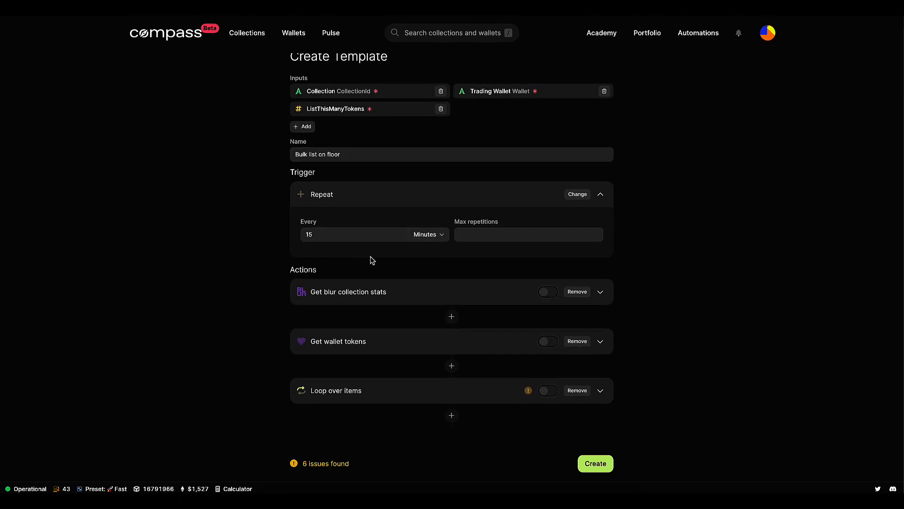
In the loop's Only continue if condition, set the field to Item index and the comparator to (Number) Less Than.
click(397, 393)
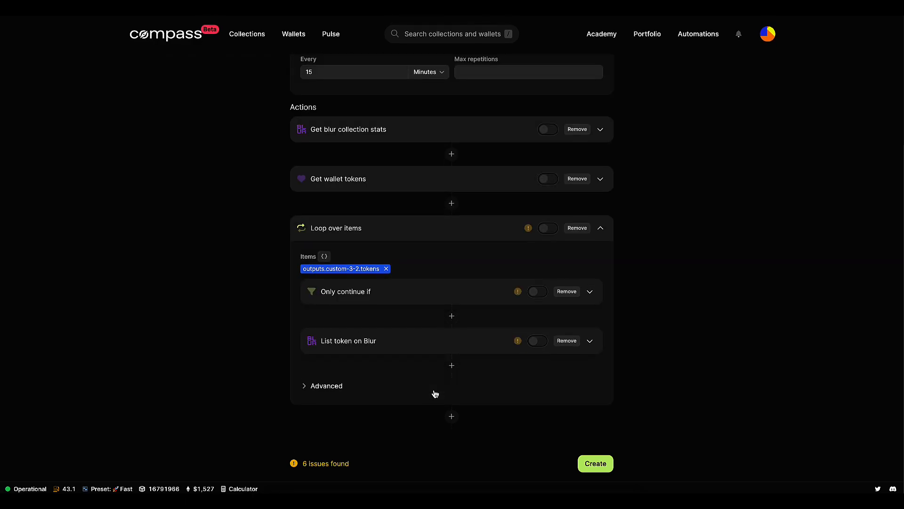
click(409, 292)
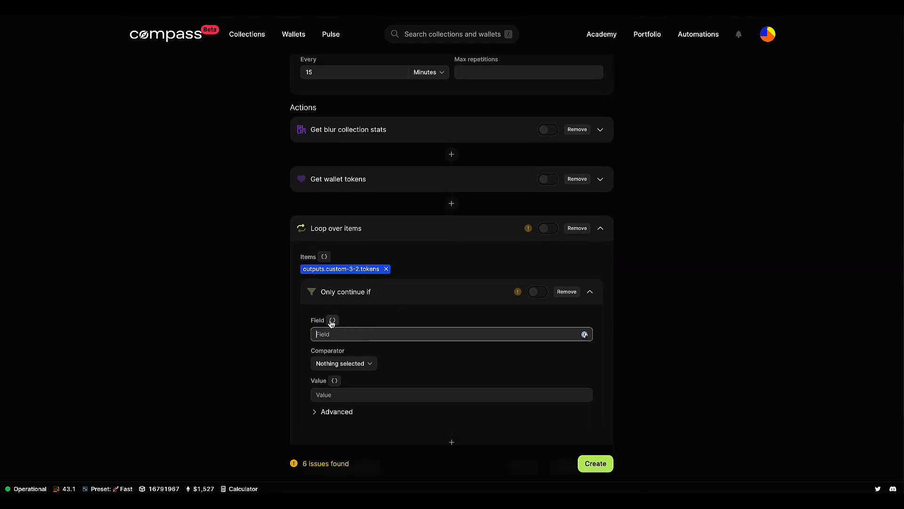
click(332, 320)
click(502, 251)
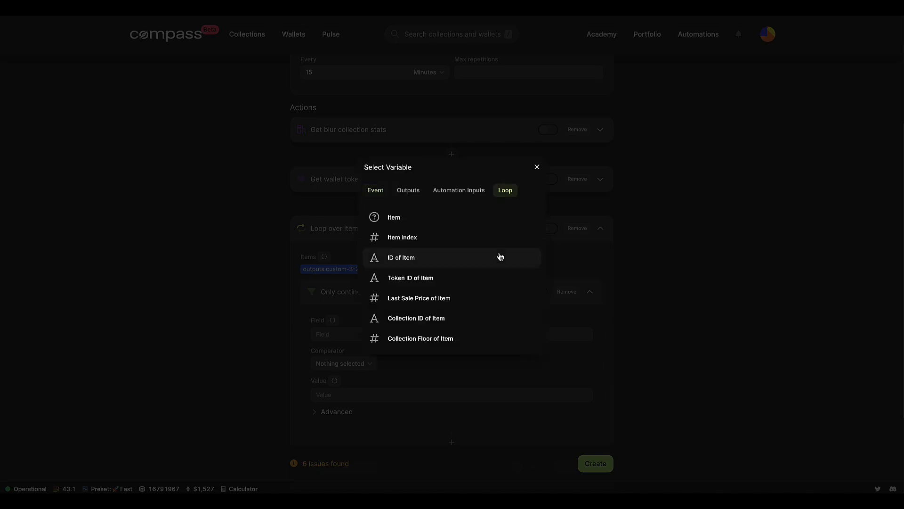
click(441, 240)
click(364, 362)
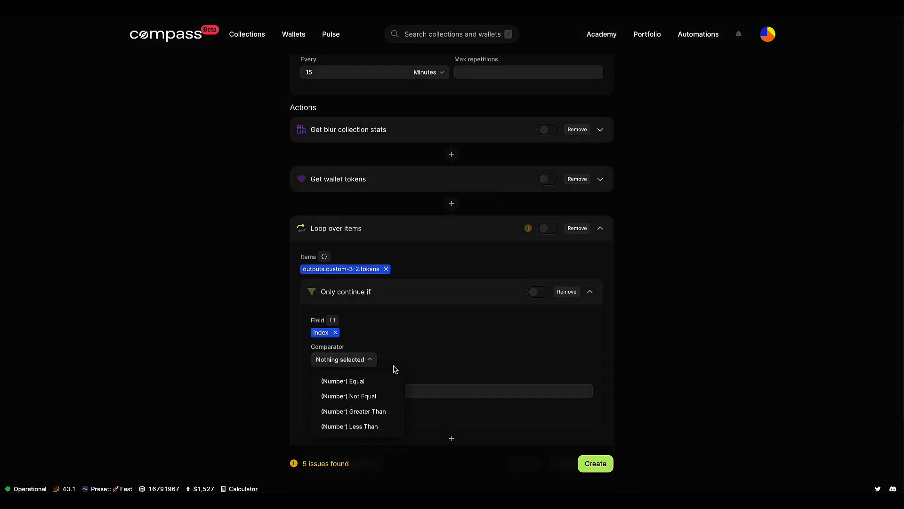
click(383, 424)
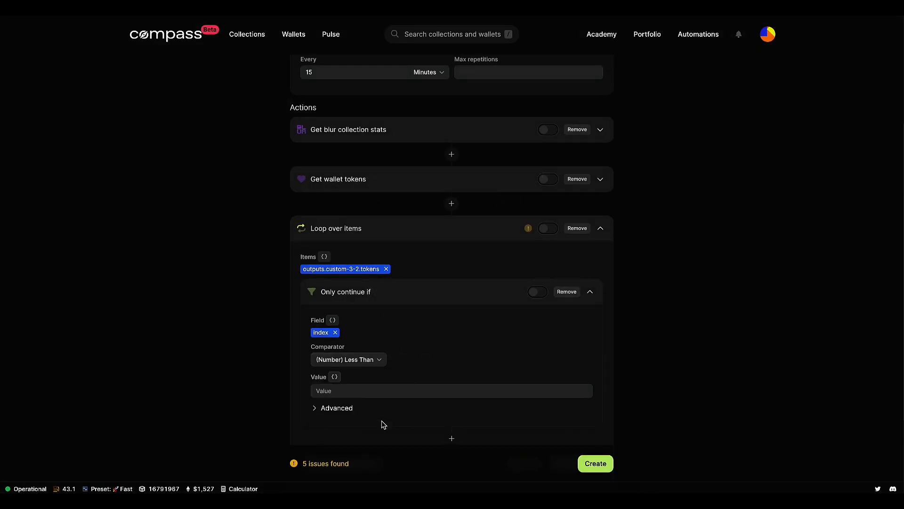
Set the value of the Only continue if condition to the ListThisManyTokens automation input variable.
click(336, 377)
click(457, 250)
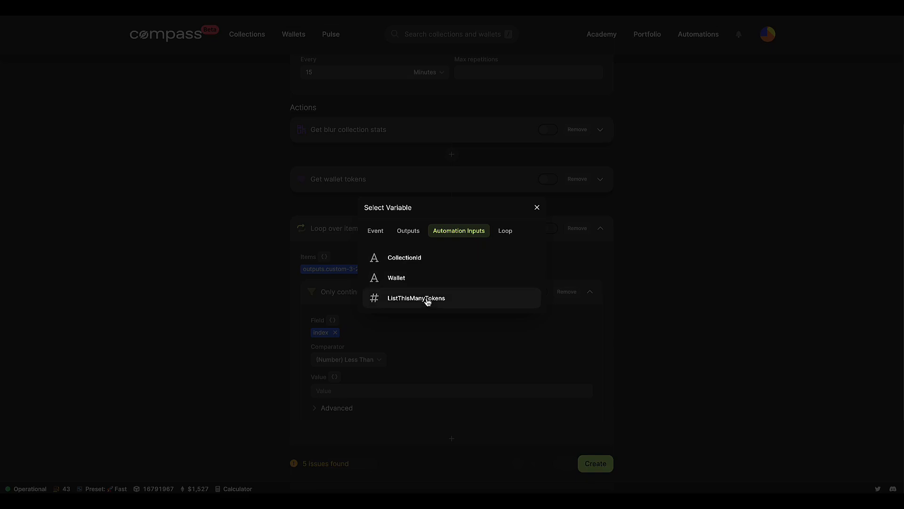
click(415, 305)
scroll(382, 372, up, 3)
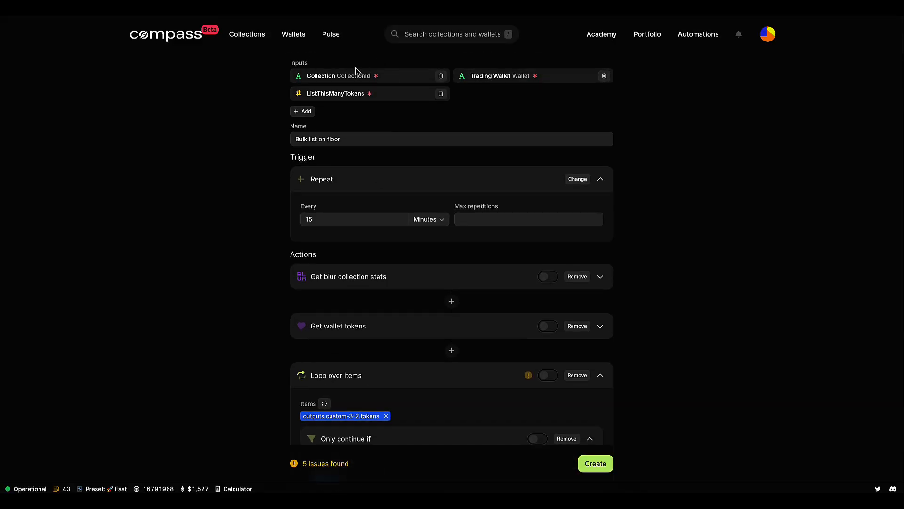
scroll(236, 327, down, 4)
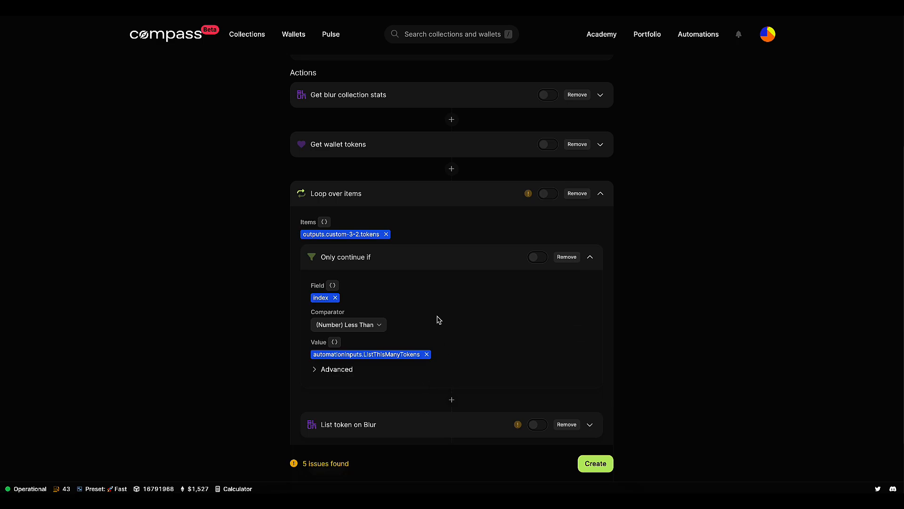
click(456, 262)
In List token on Blur, set the Wallet ID and Collection ID to the Wallet and CollectionId automation input variables.
click(472, 344)
scroll(375, 337, down, 2)
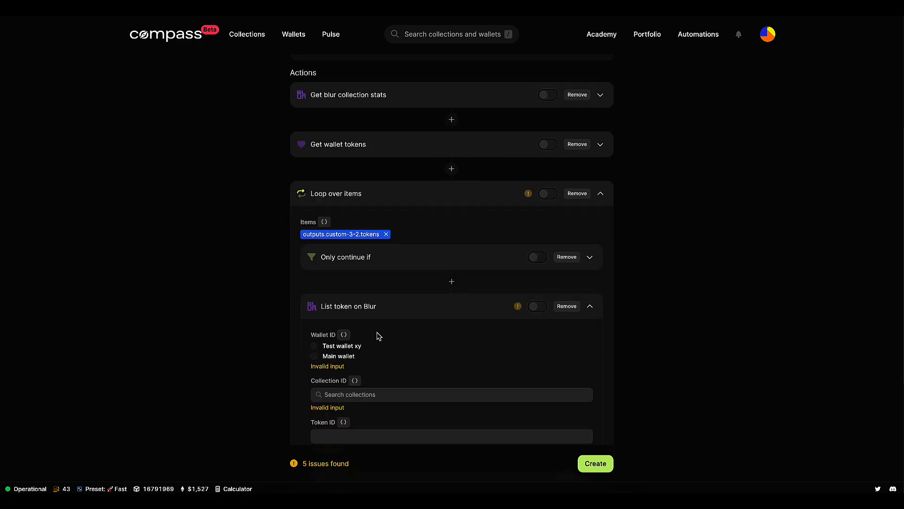
click(343, 263)
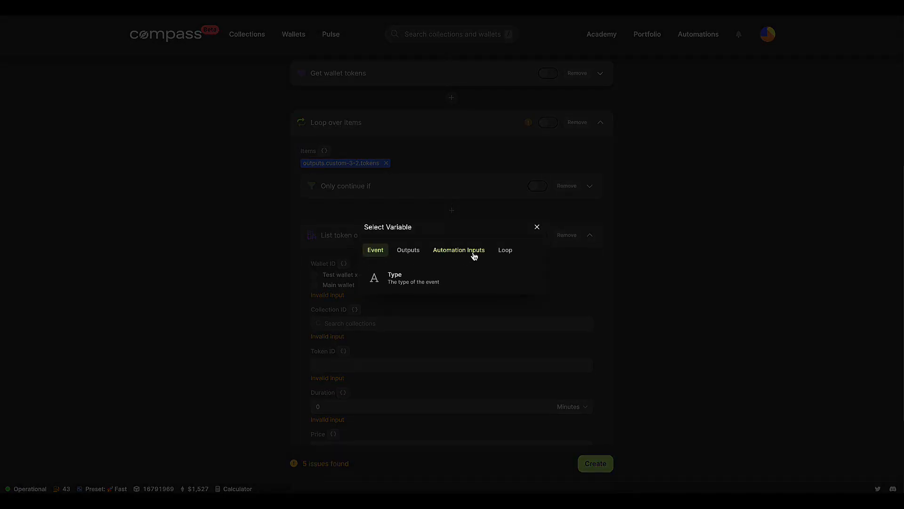
click(473, 254)
click(426, 279)
scroll(427, 294, down, 1)
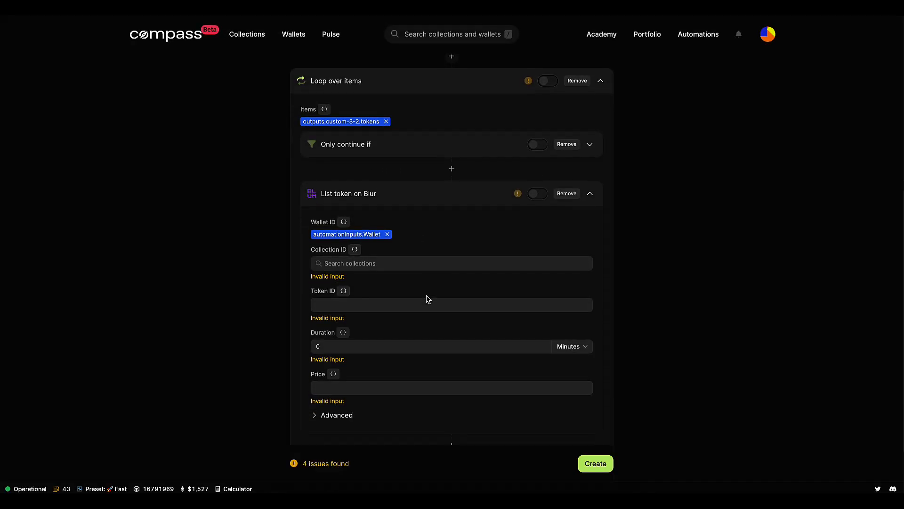
click(355, 250)
click(454, 249)
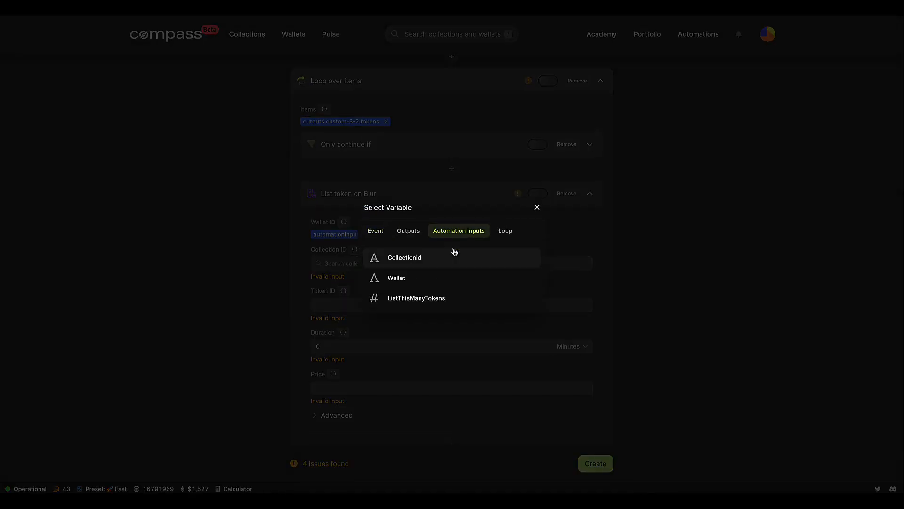
click(418, 260)
Set the Token ID of List token on Blur to the loop variable Token ID of Item.
scroll(388, 326, down, 1)
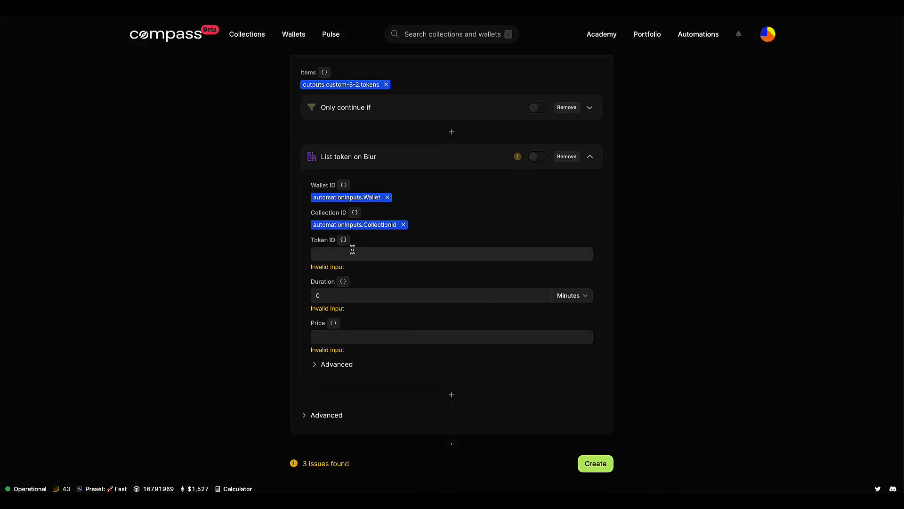
click(344, 240)
click(502, 250)
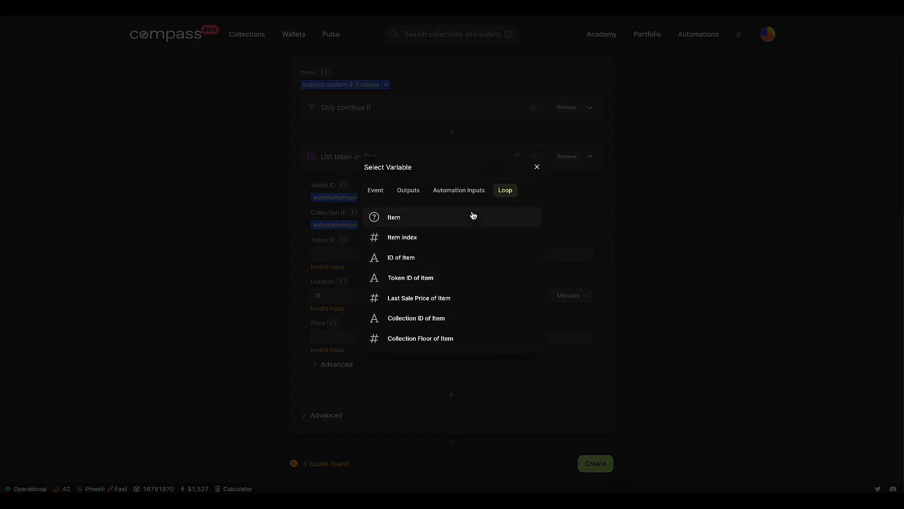
click(404, 279)
Set the listing duration of List token on Blur to 15 minutes, matching the Repeat trigger interval.
scroll(423, 280, down, 1)
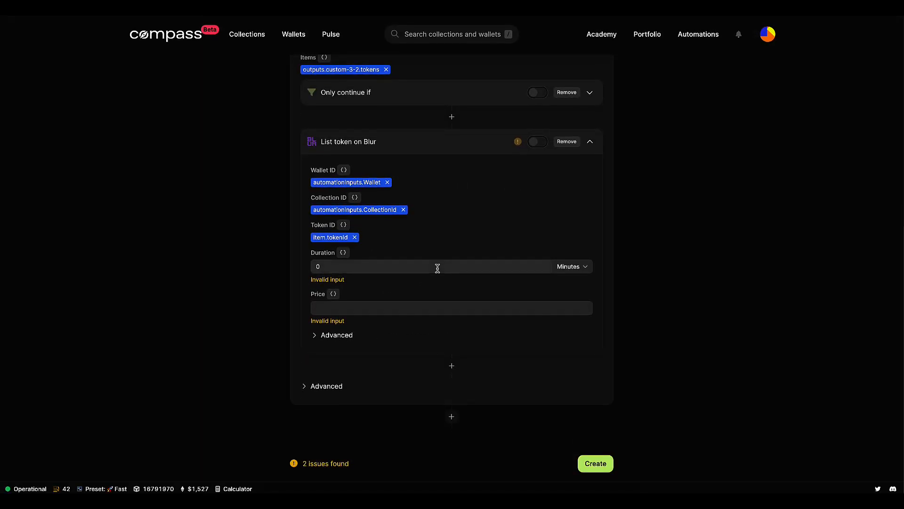
click(353, 269)
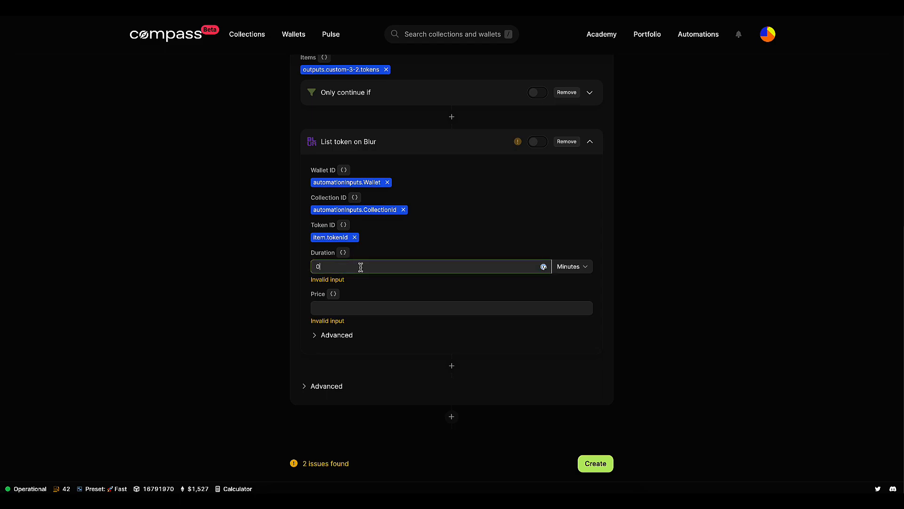
double_click(354, 266)
text(15)
click(533, 254)
scroll(532, 255, up, 8)
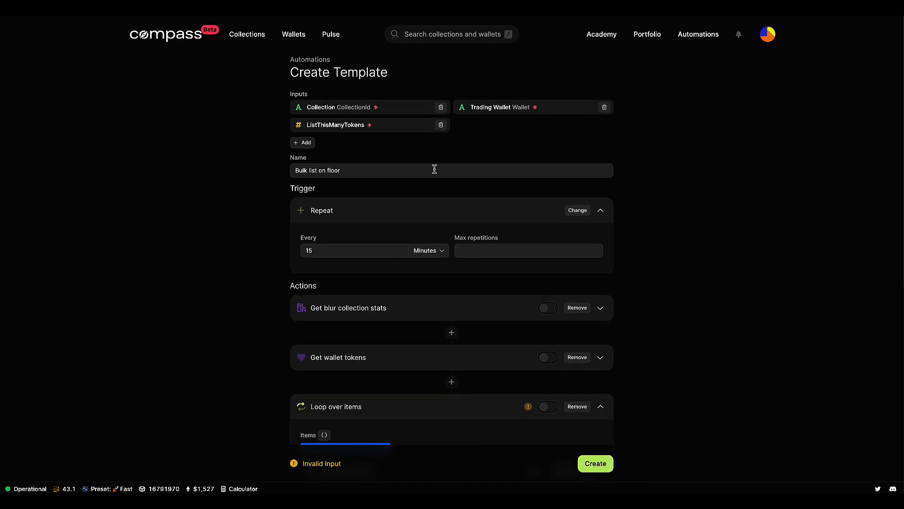
scroll(355, 250, down, 8)
scroll(355, 253, up, 8)
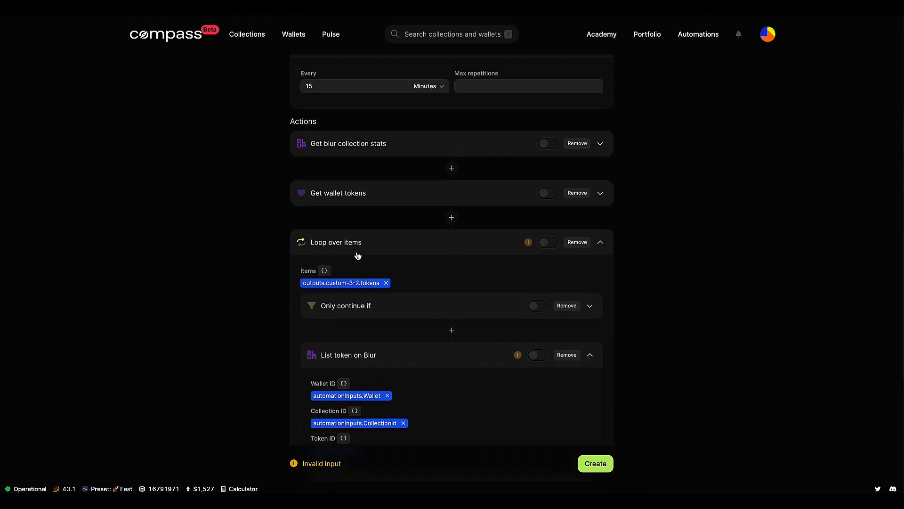
scroll(414, 383, down, 8)
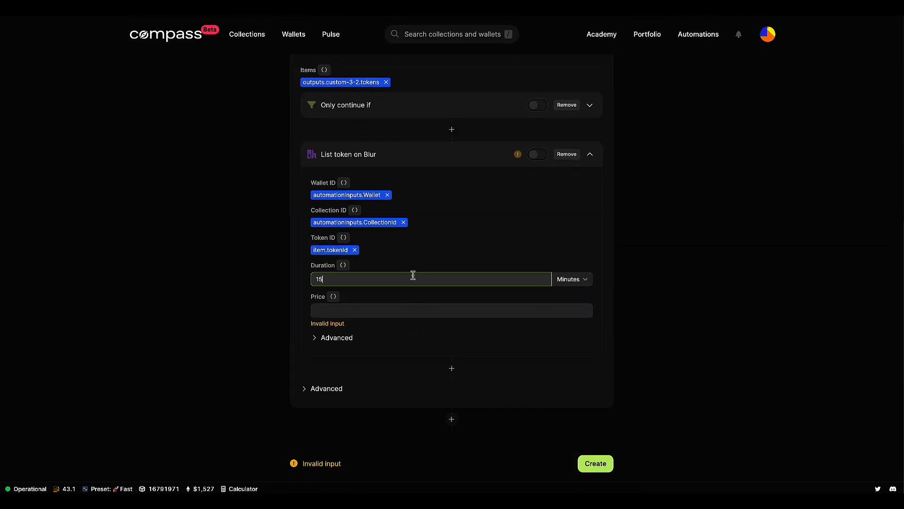
Set the Price of List token on Blur to the output variable Floor of Get blur collection stats action.
click(364, 311)
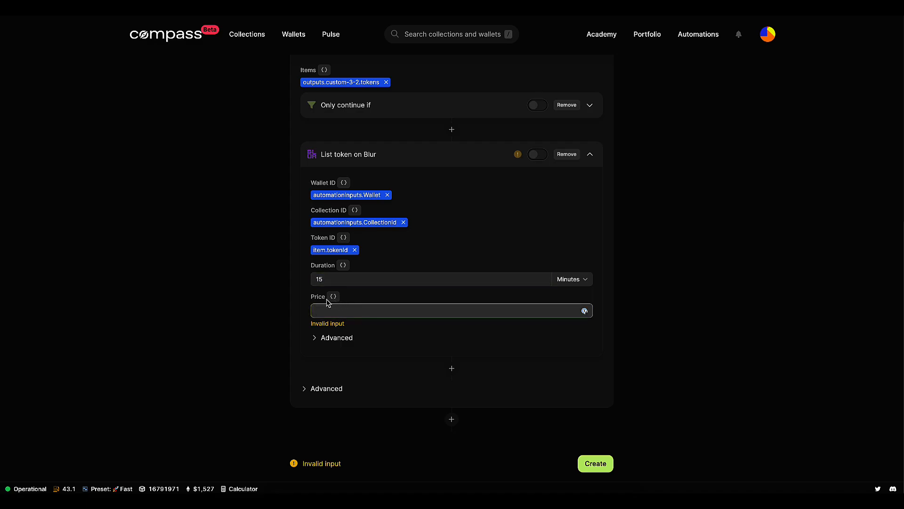
click(333, 297)
click(421, 253)
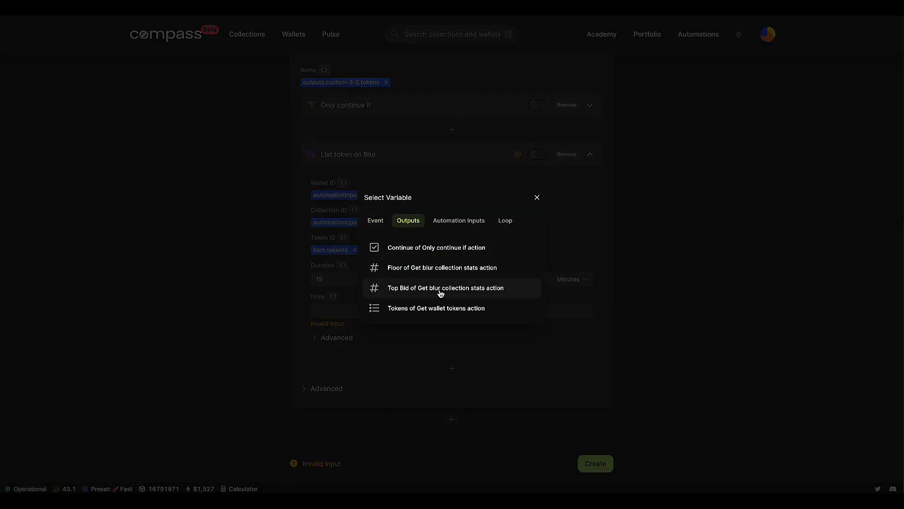
click(442, 275)
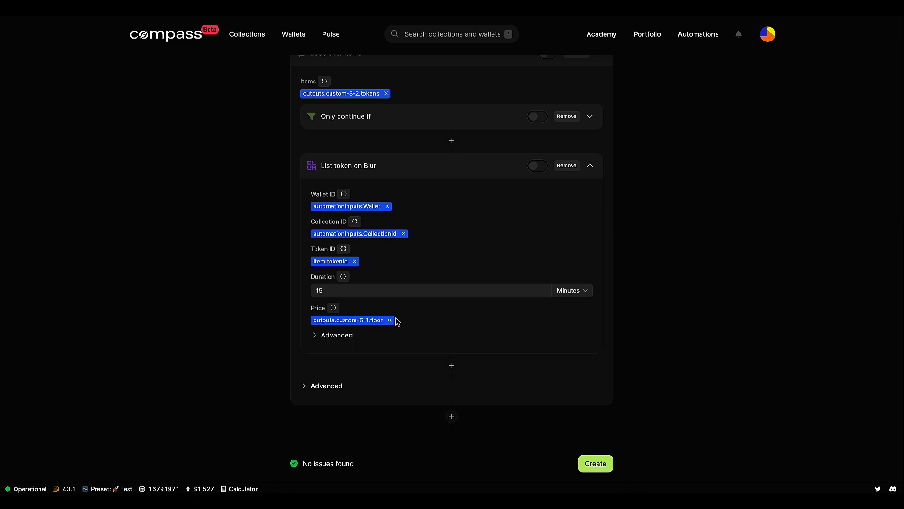
Add a Notify channels action inside Loop over items and move it above List token on Blur.
scroll(374, 323, up, 1)
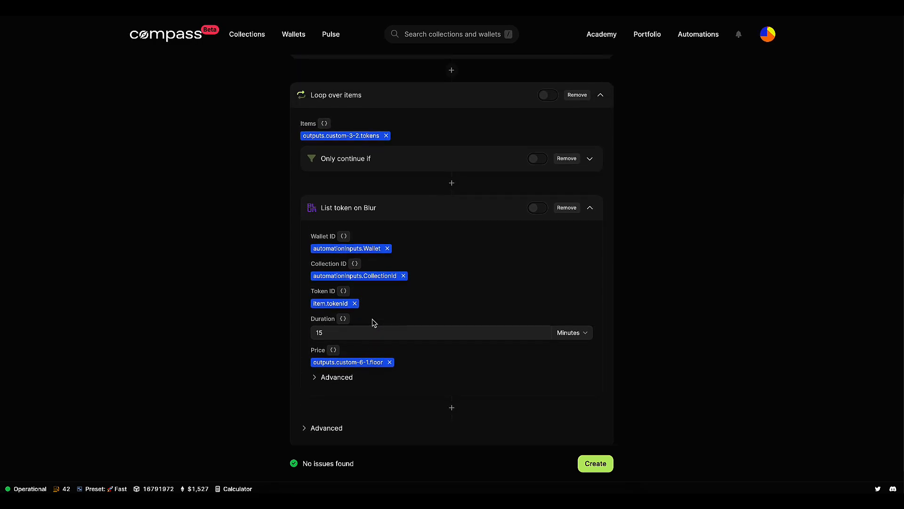
scroll(368, 363, up, 3)
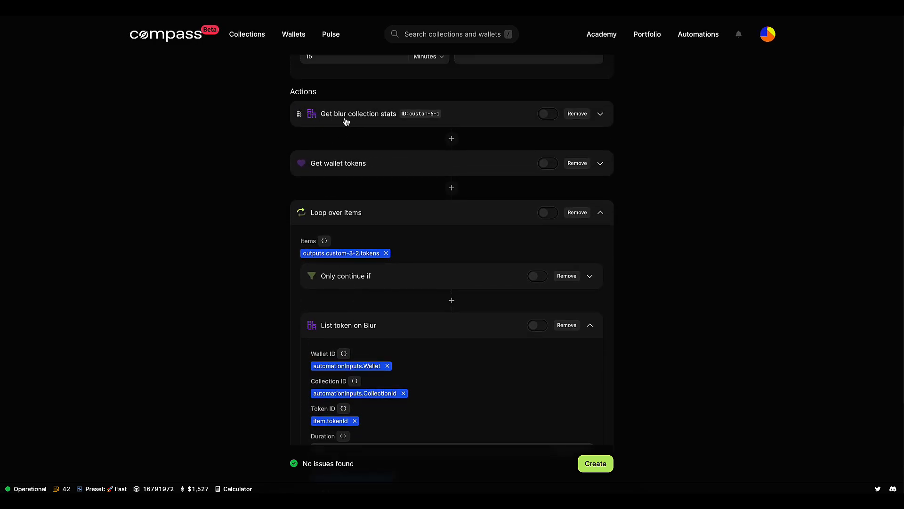
scroll(196, 390, down, 3)
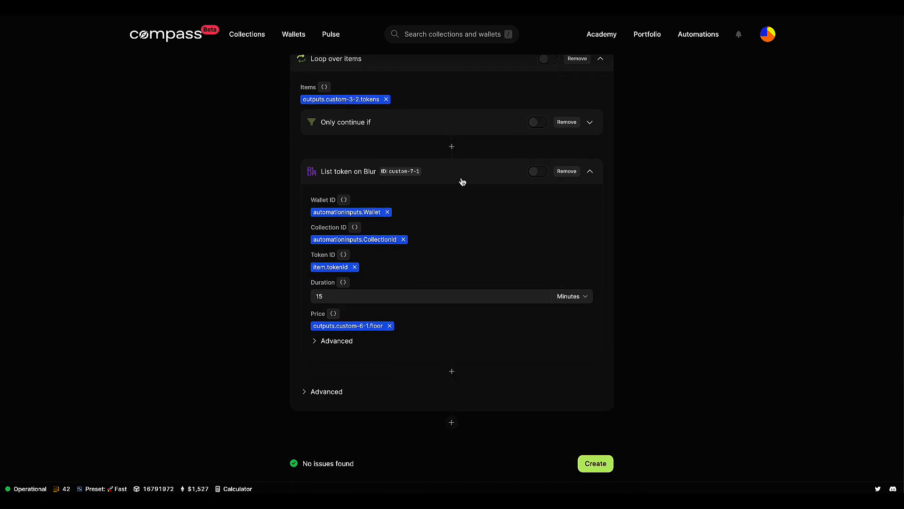
click(463, 182)
click(451, 366)
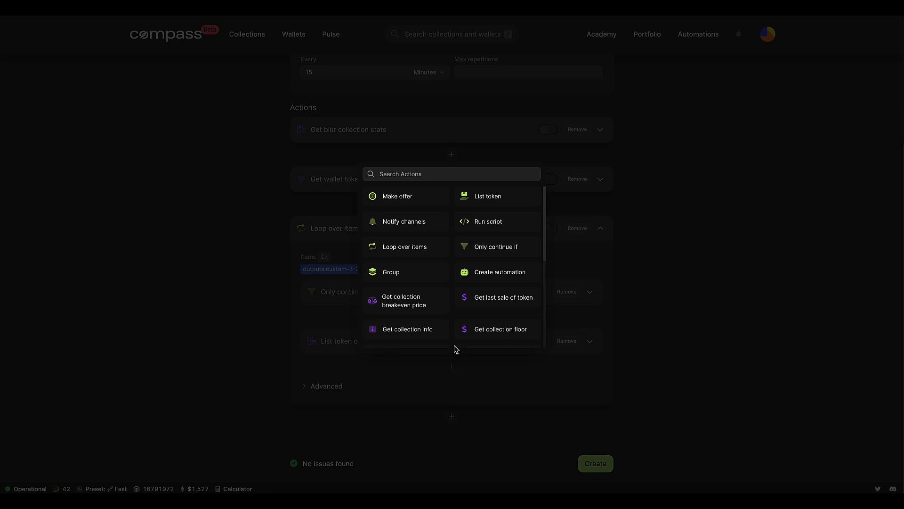
scroll(424, 302, down, 1)
scroll(424, 303, up, 1)
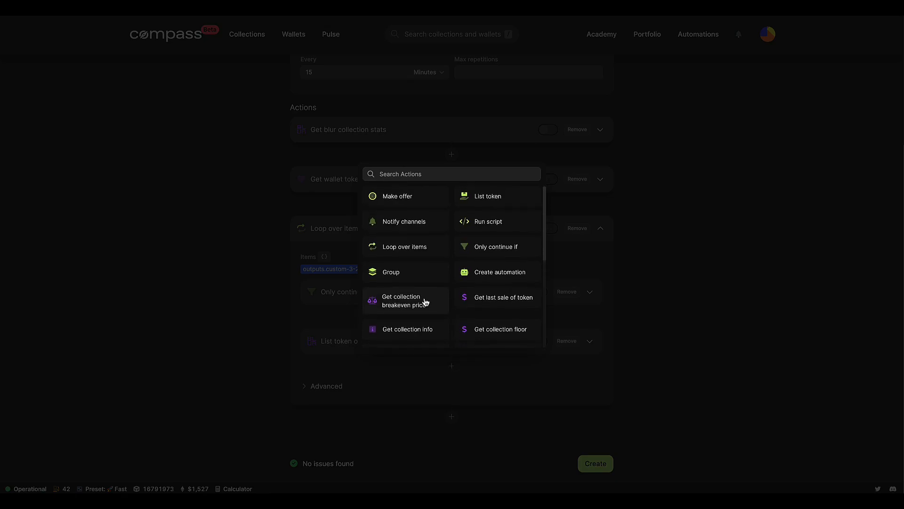
click(413, 223)
click(356, 393)
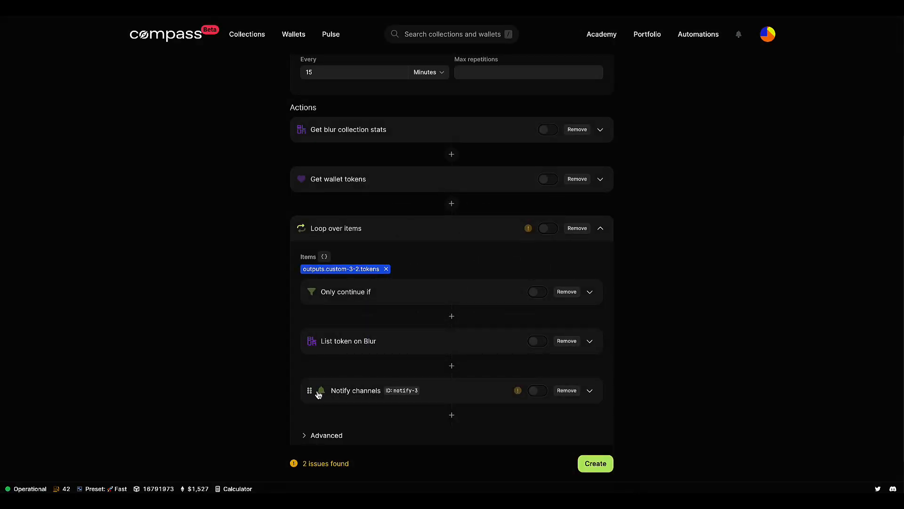
drag(312, 390, 311, 336)
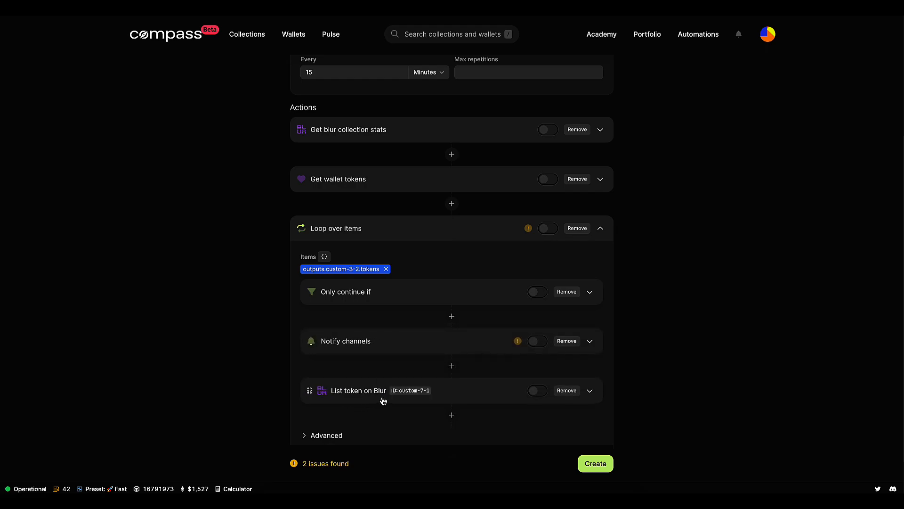
Disable the List token on Blur action inside the loop.
click(321, 390)
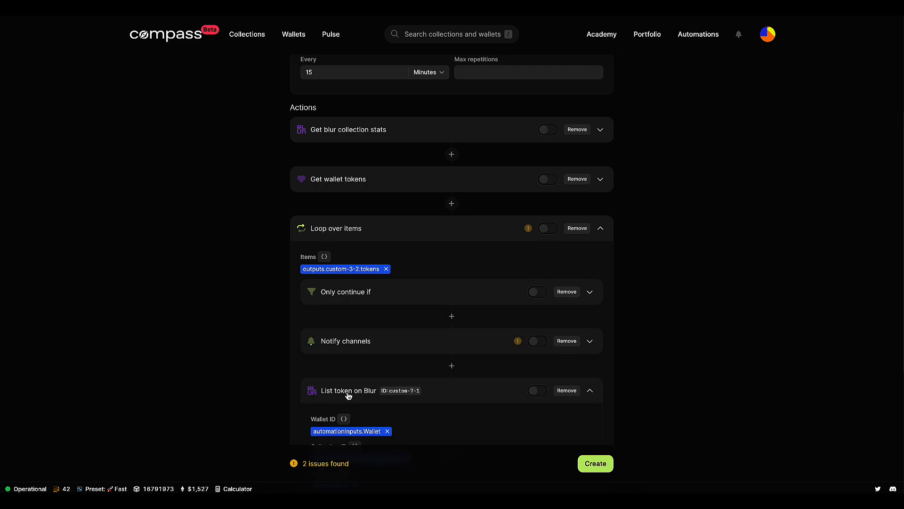
scroll(448, 355, down, 3)
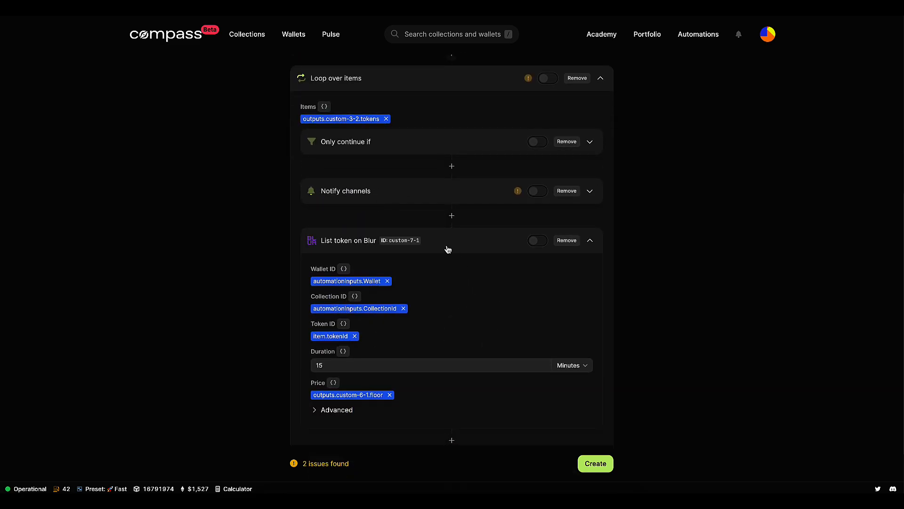
click(536, 241)
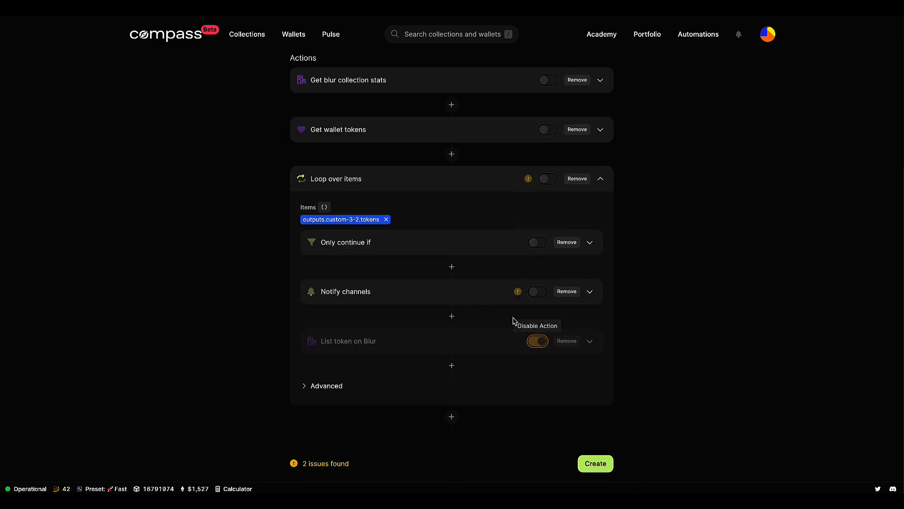
Fill the Notify channels message with the "Simulated bid of this collection" text from Notes, including its collection, wallet, token ID and floor variables.
click(466, 302)
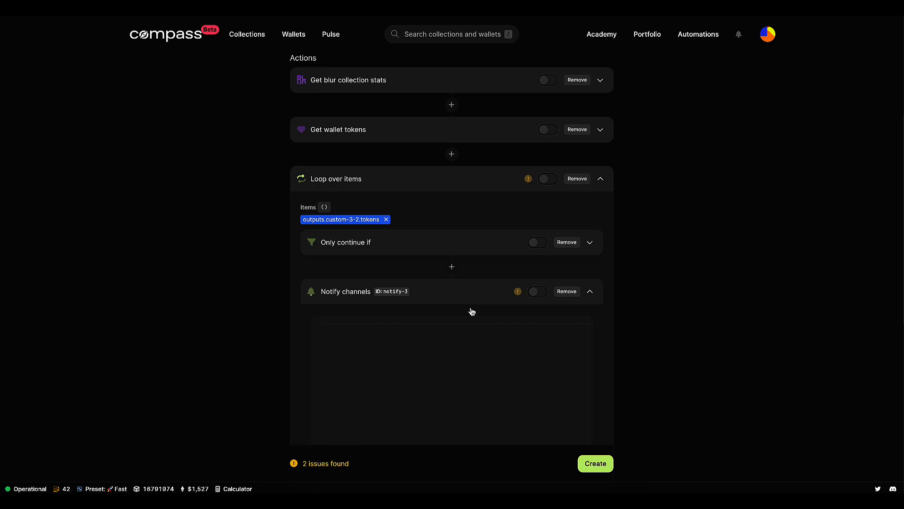
scroll(621, 318, down, 2)
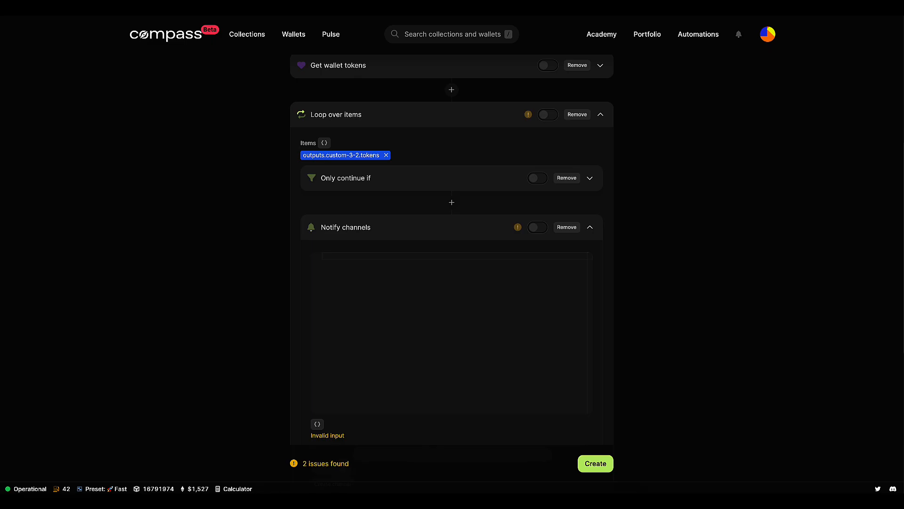
key(super+Tab)
drag(294, 55, 324, 33)
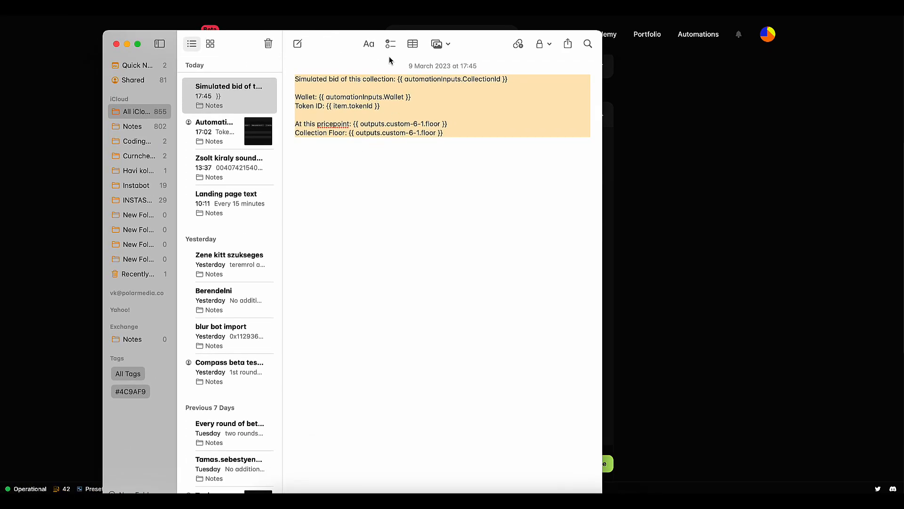
key(super+Tab)
click(471, 346)
text(Simulated bid of this collection: {{ automationInputs.CollectionId }}  Wallet: {{ automationInputs.Wallet }} Token ID: {{ item.tokenId }}  At this pricepoint: {{ outputs.custom-6-1.floor }} Collection Floor: {{ outputs.custom-6-1.floor }})
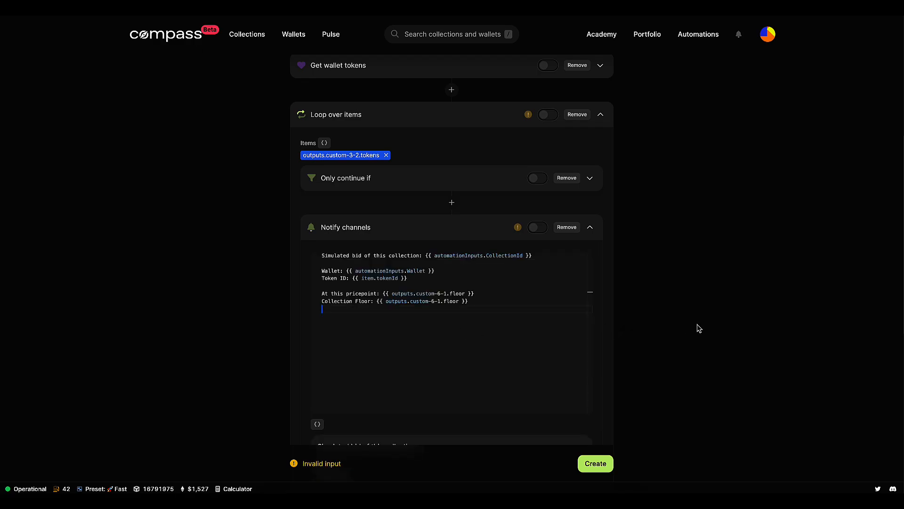
Examine the Notify channels message and its preview, comparing the Wallet, Token ID, pricepoint and Collection Floor lines with their variables.
scroll(697, 327, down, 3)
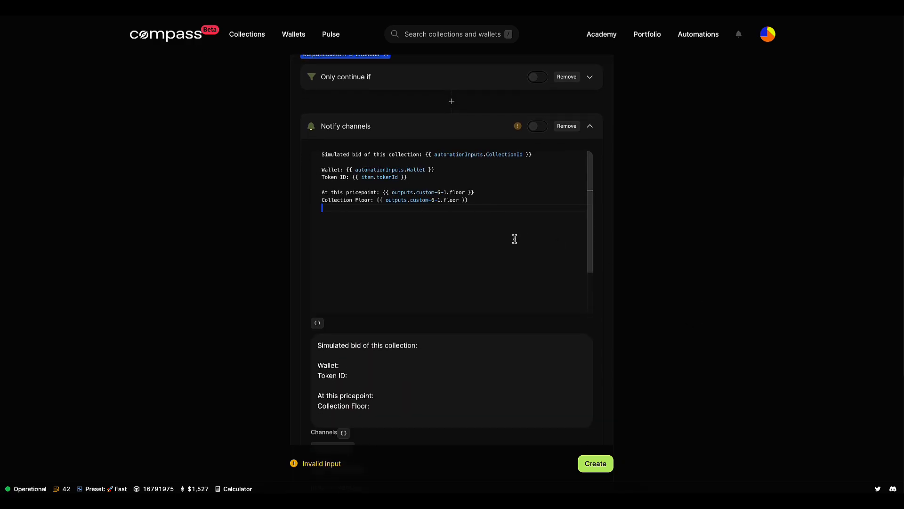
scroll(662, 253, down, 2)
scroll(611, 289, up, 2)
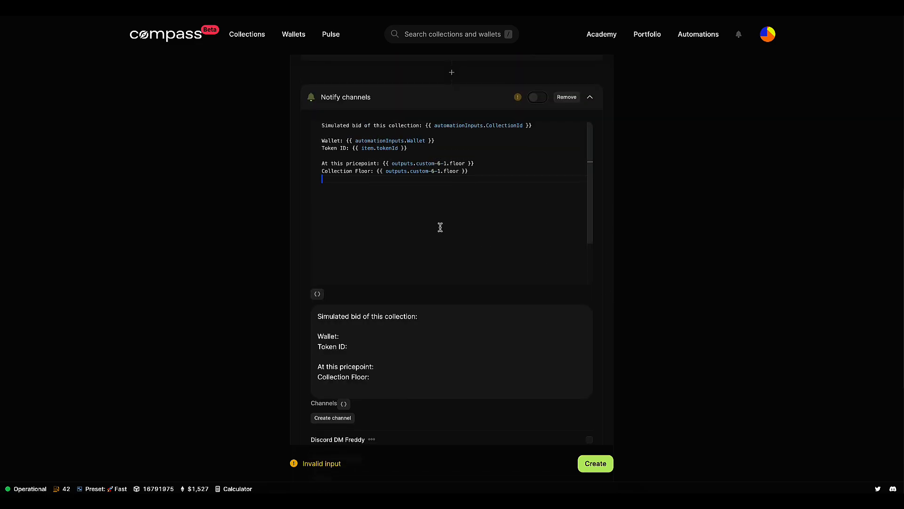
drag(319, 314, 398, 385)
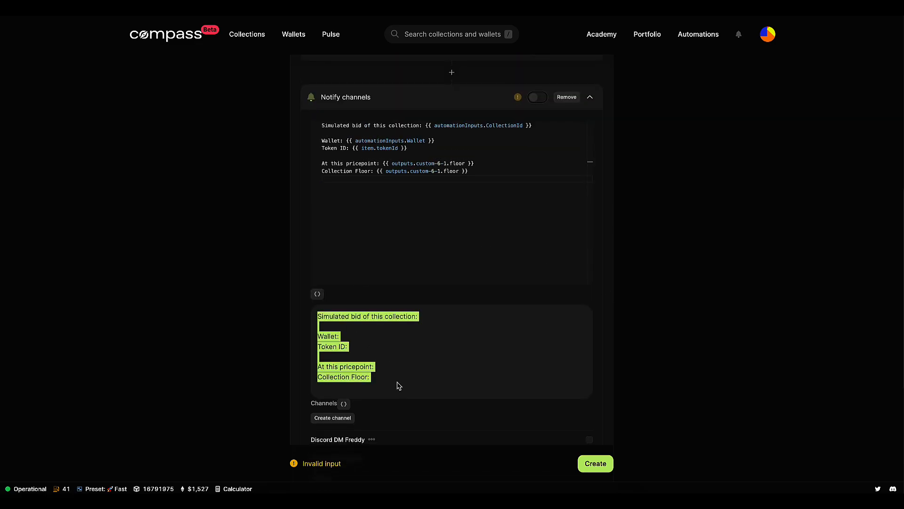
click(374, 314)
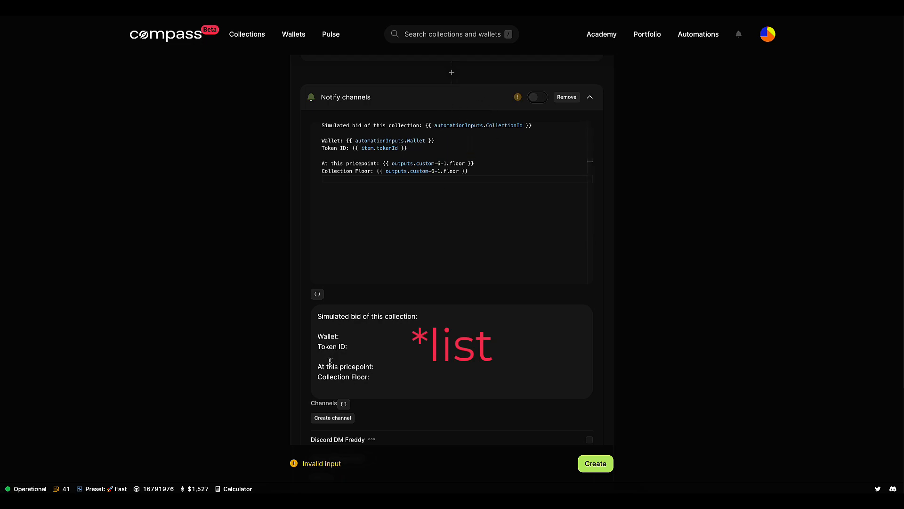
drag(347, 349, 317, 348)
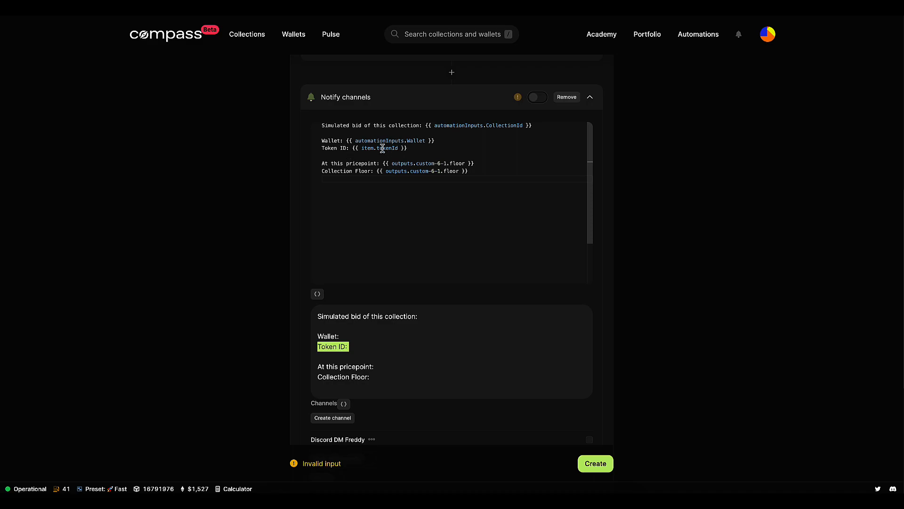
scroll(212, 236, up, 5)
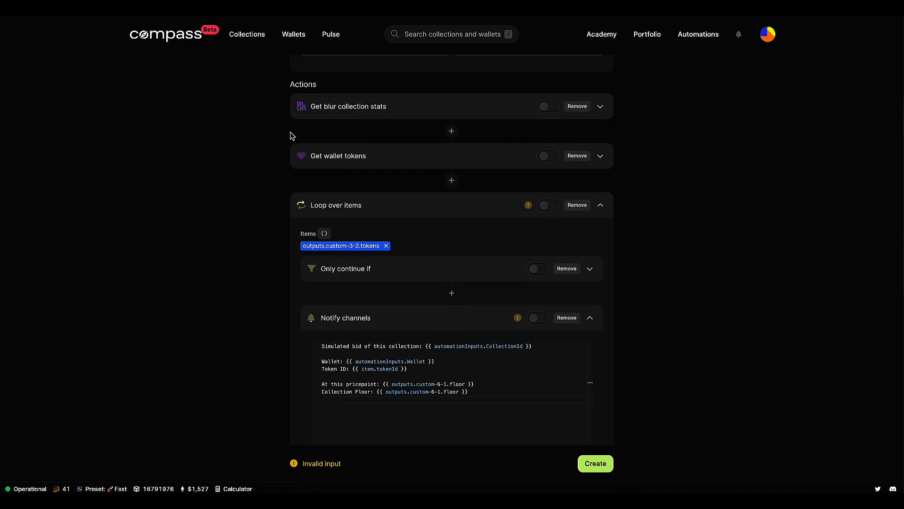
scroll(264, 394, down, 5)
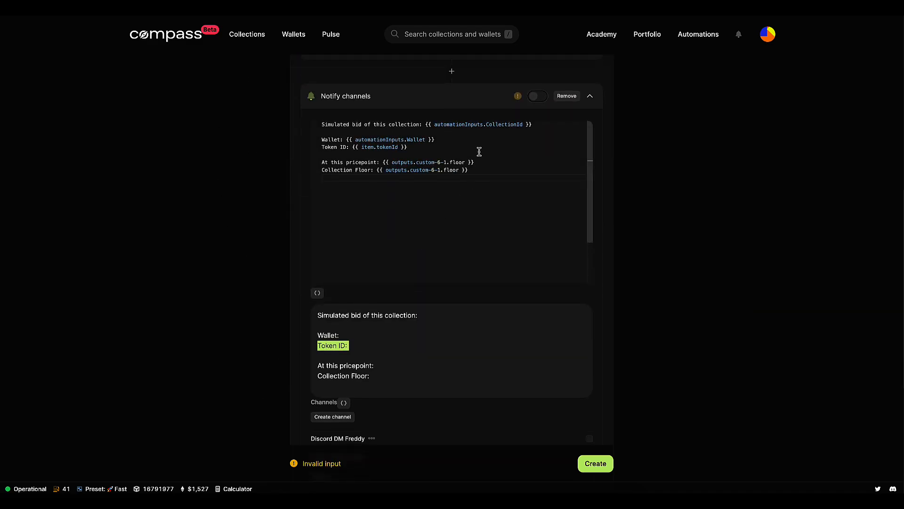
drag(495, 157, 486, 165)
click(486, 165)
drag(360, 171, 401, 170)
double_click(326, 161)
click(392, 170)
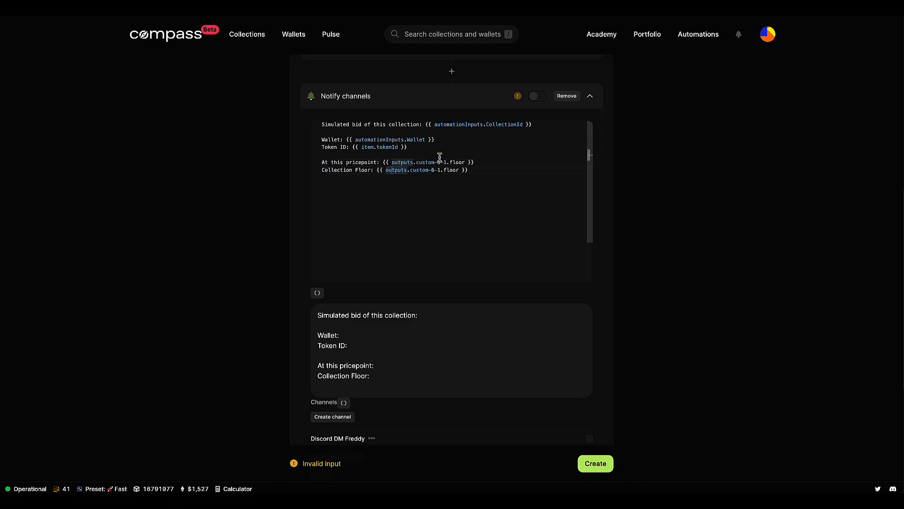
drag(469, 169, 377, 167)
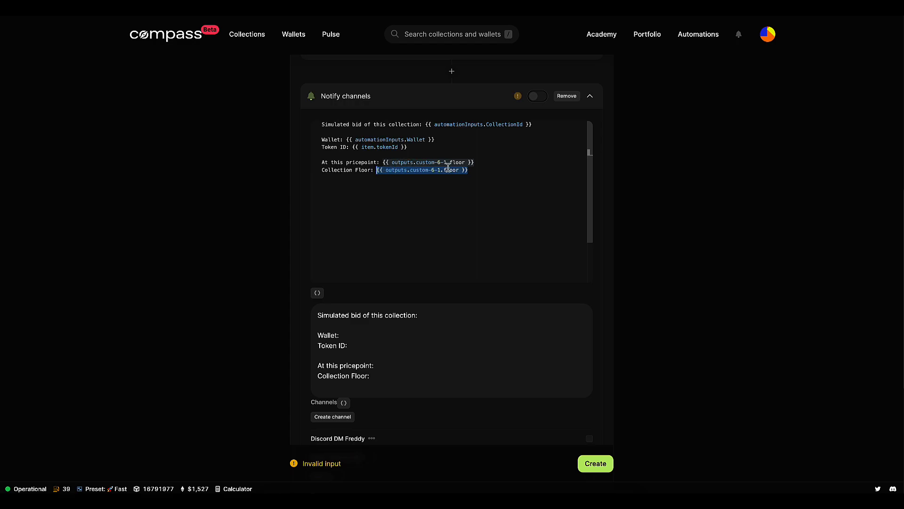
click(498, 108)
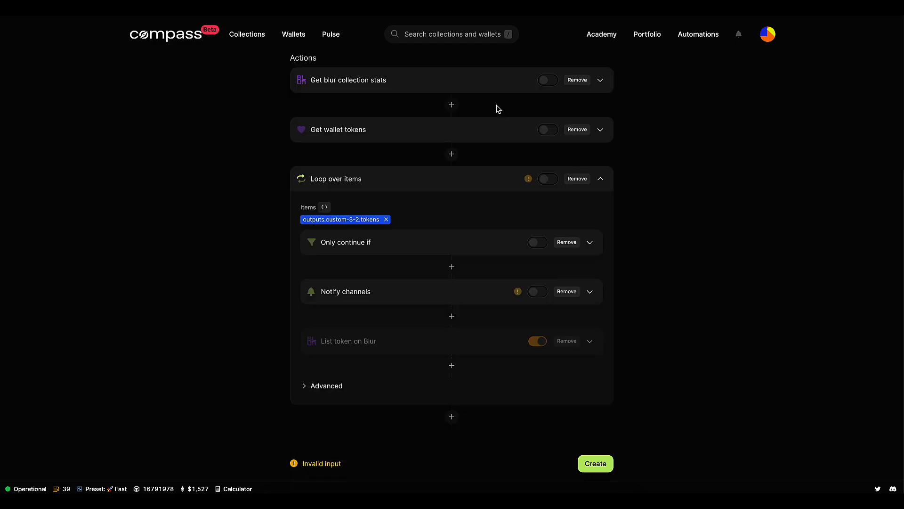
click(478, 341)
scroll(479, 341, down, 3)
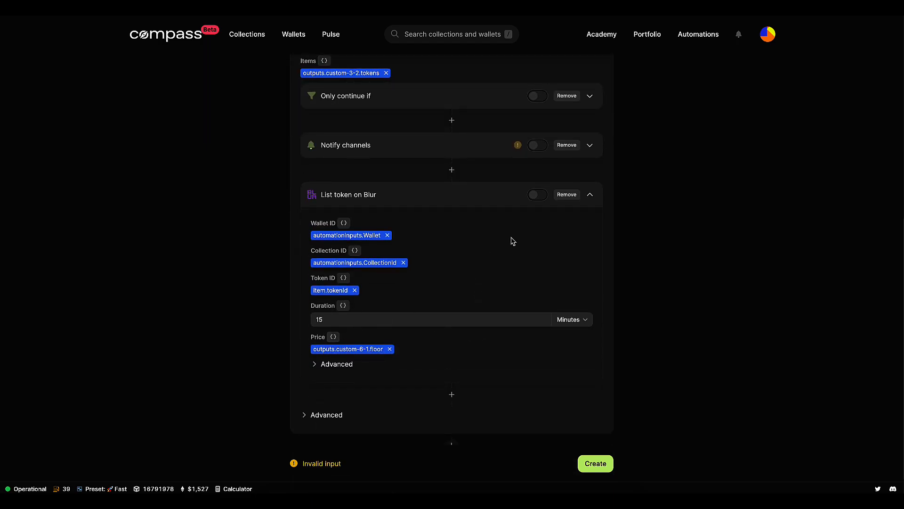
click(543, 198)
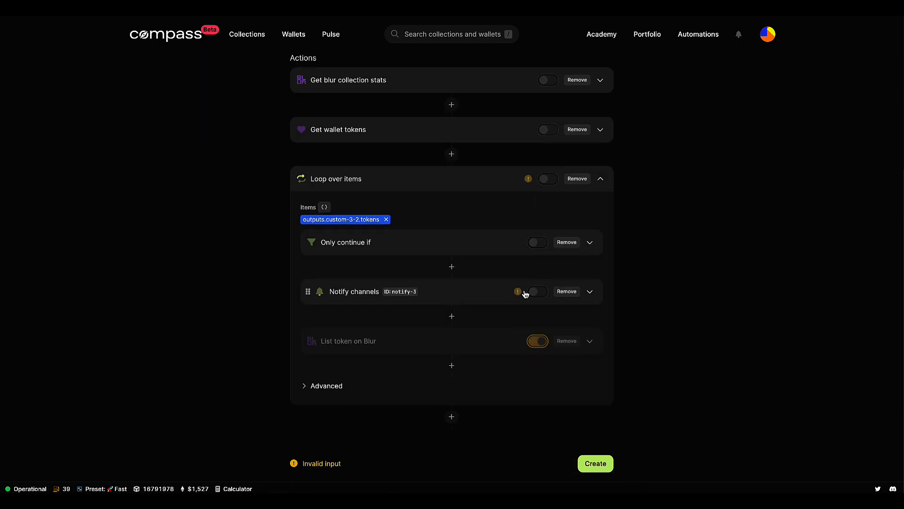
Select a notification channel for the Notify channels action and collapse its settings.
click(468, 296)
scroll(524, 325, down, 10)
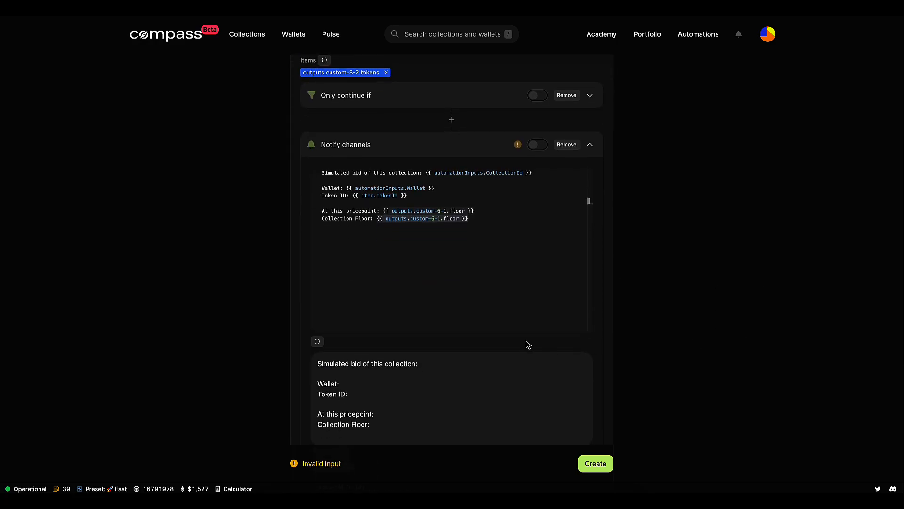
click(589, 238)
scroll(482, 242, up, 6)
click(470, 123)
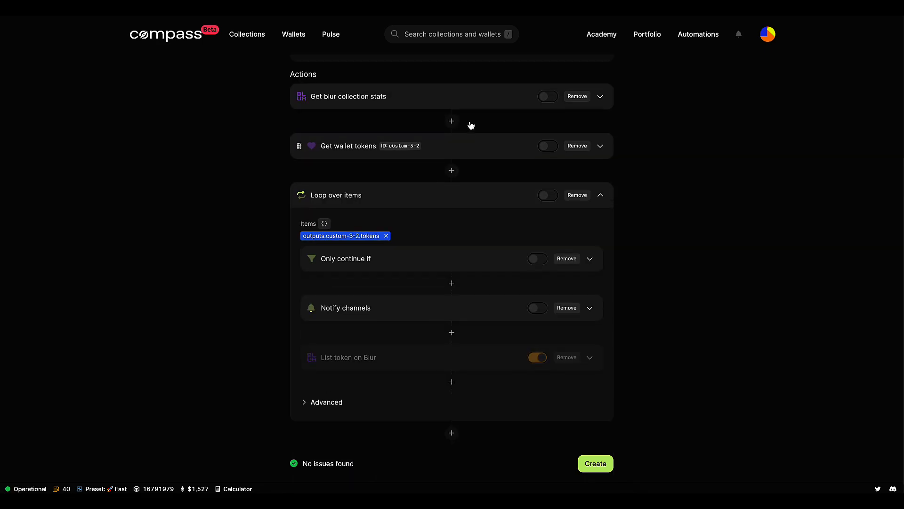
Create the "Bulk list on floor" template.
scroll(540, 323, up, 5)
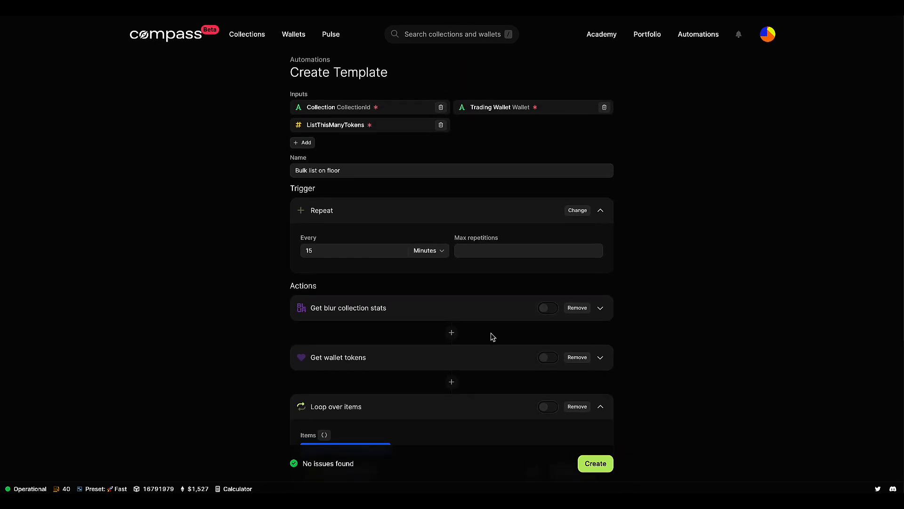
click(596, 464)
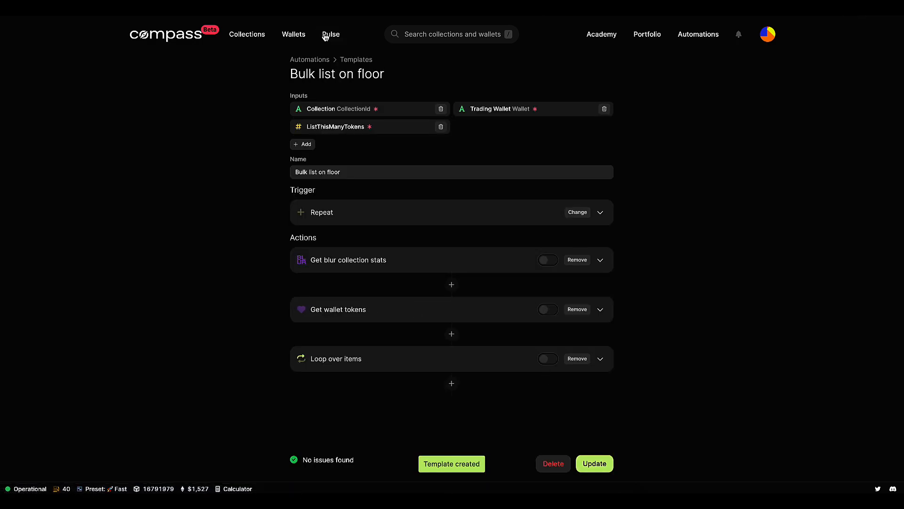
Start an automation from the "Bulk list on floor" template and name it "Bulk List Pepez Beanz".
click(357, 59)
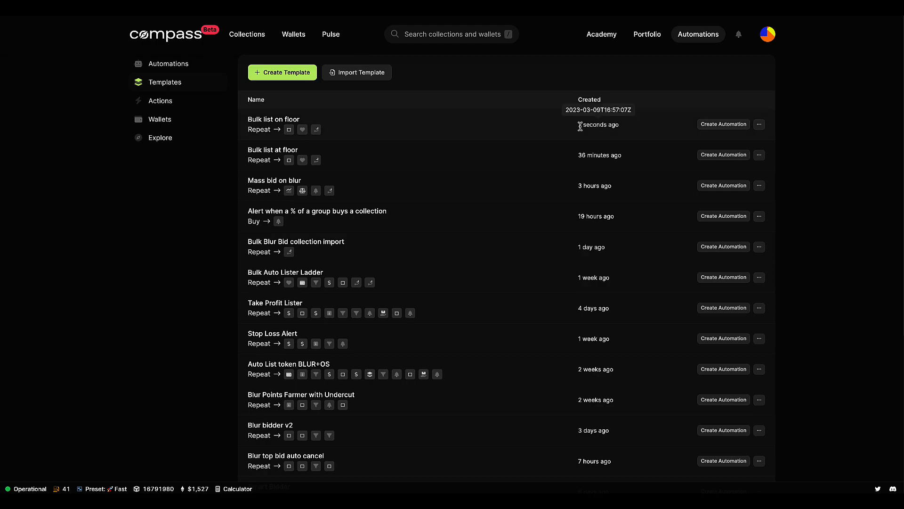
click(733, 129)
click(494, 207)
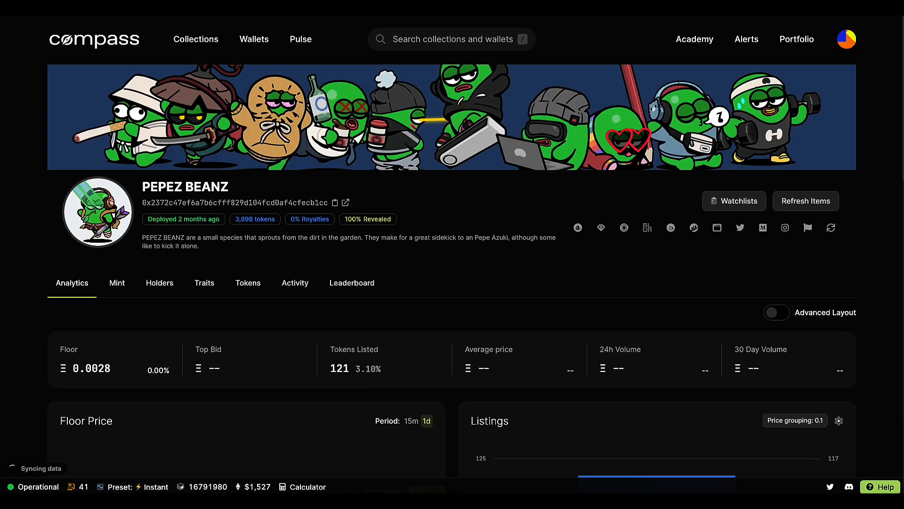
click(335, 203)
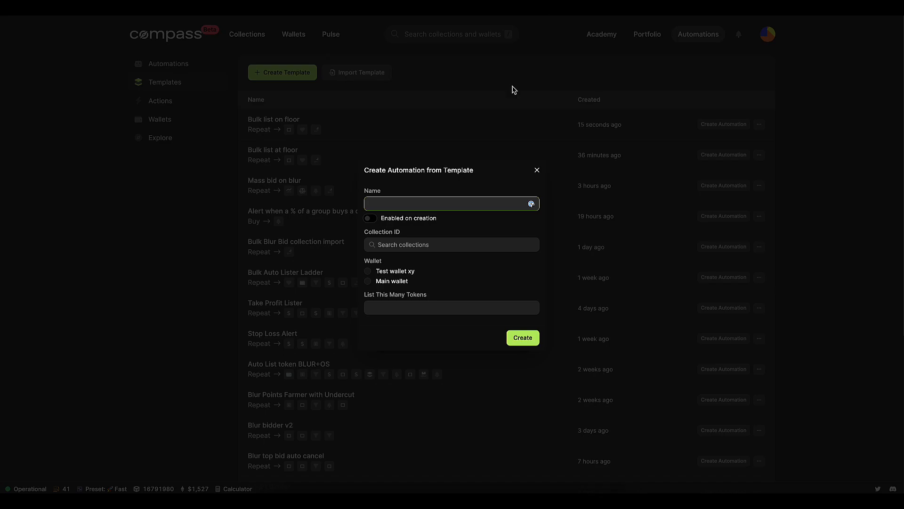
key(ctrl+v)
key(ctrl+z)
text(Bulk List Fepez)
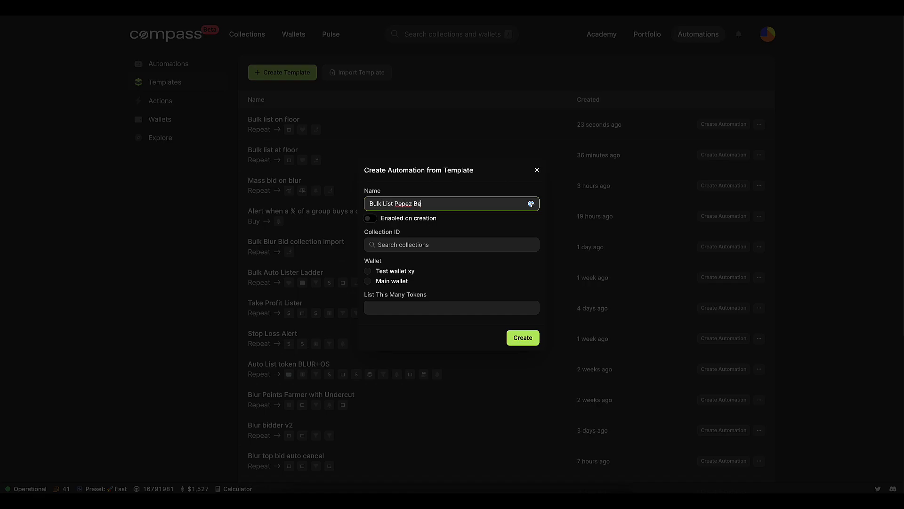
Create the automation for the PEPEZ BEANZ collection, enabled on creation, with Main wallet and 3 tokens to list.
click(418, 244)
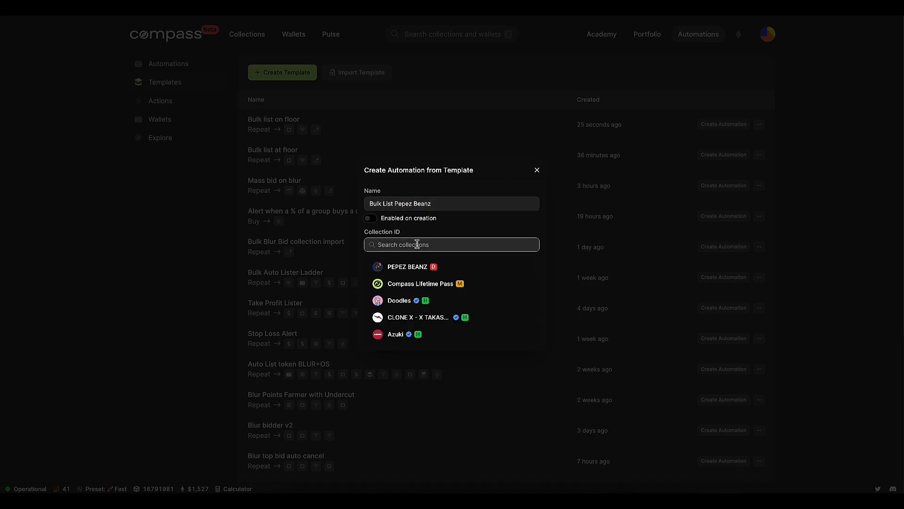
click(420, 266)
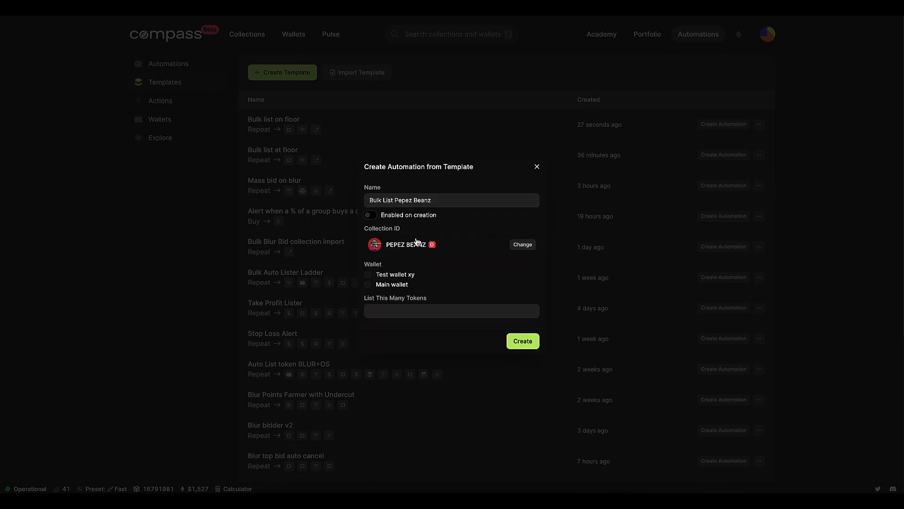
scroll(424, 238, down, 1)
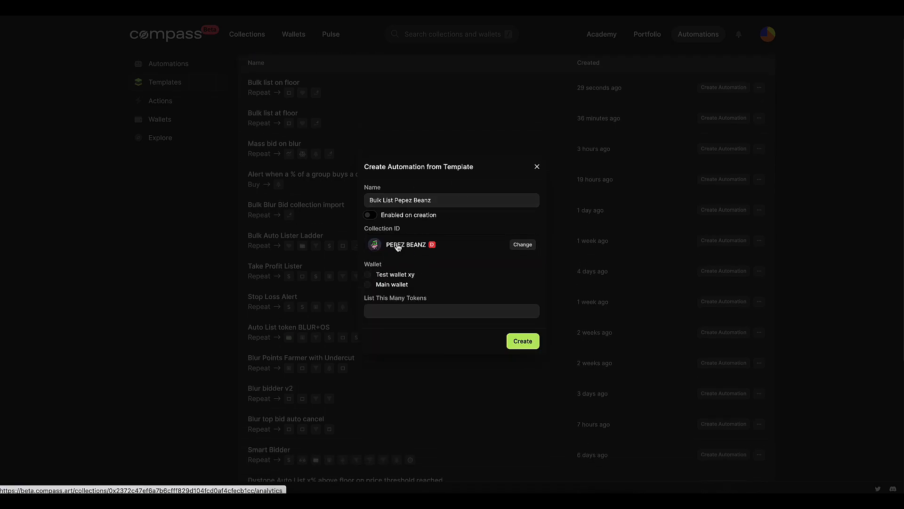
click(370, 216)
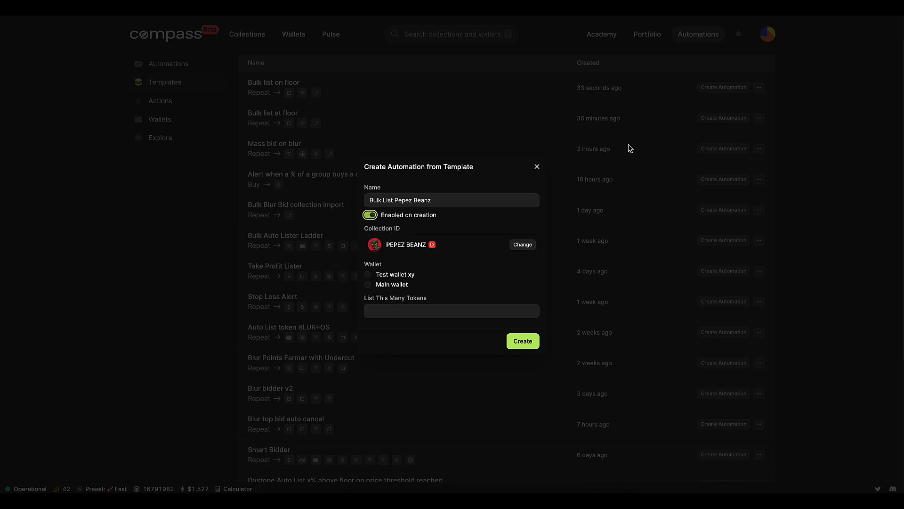
click(367, 284)
click(416, 310)
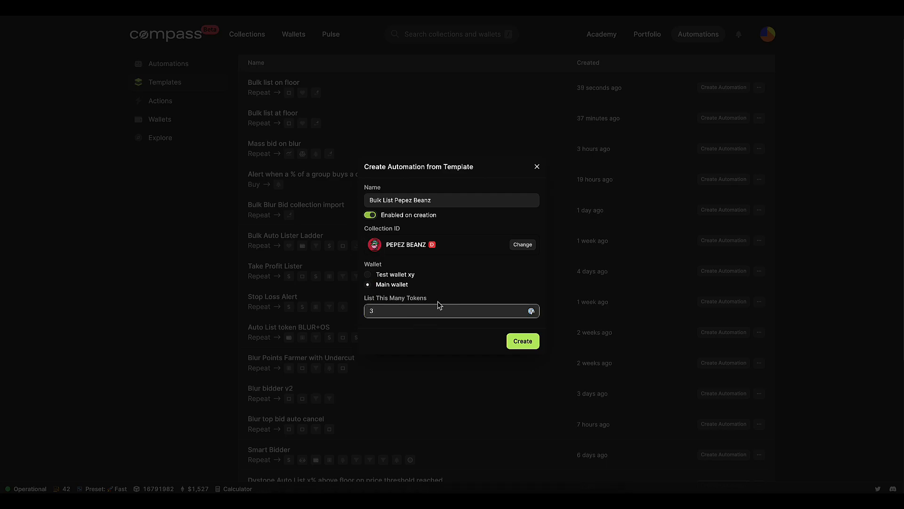
click(521, 341)
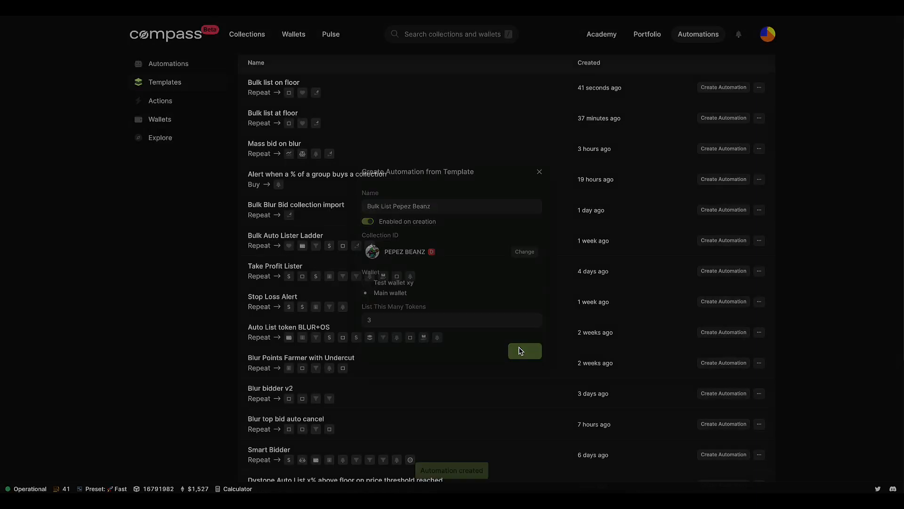
Open the run history of the "Bulk List Pepez Beanz" automation and refresh the wallet's inventory on Blur.
scroll(520, 350, up, 2)
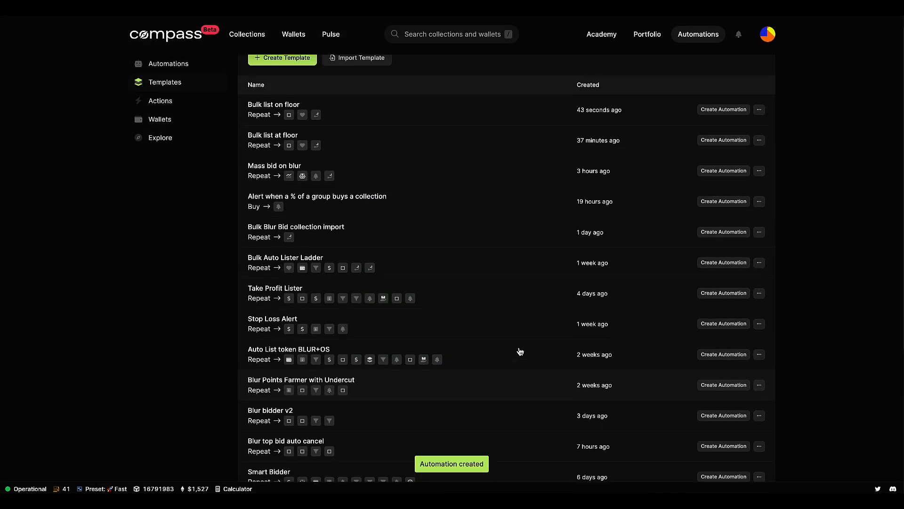
click(183, 60)
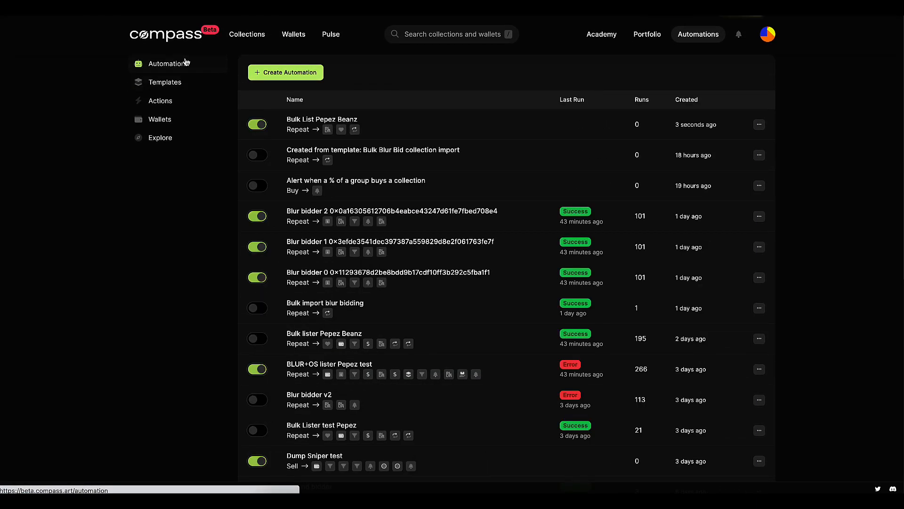
click(325, 118)
click(351, 103)
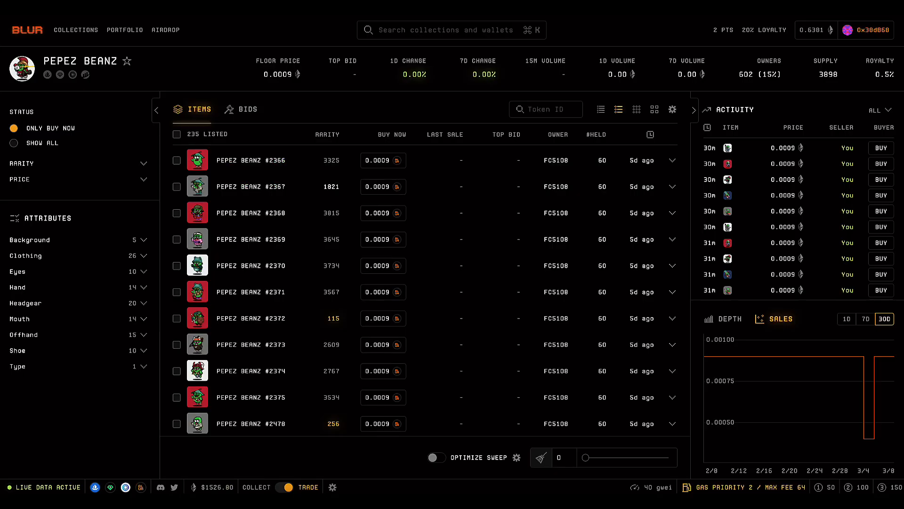
key(ctrl+Tab)
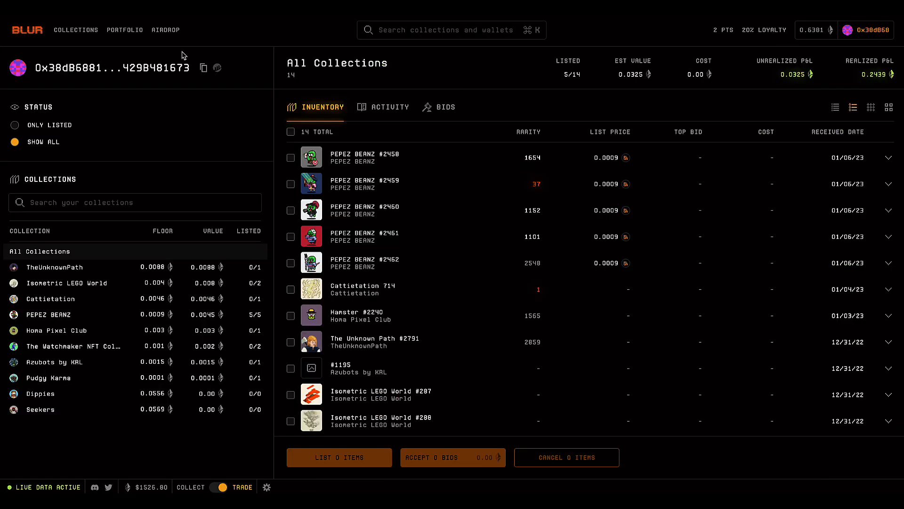
key(super+r)
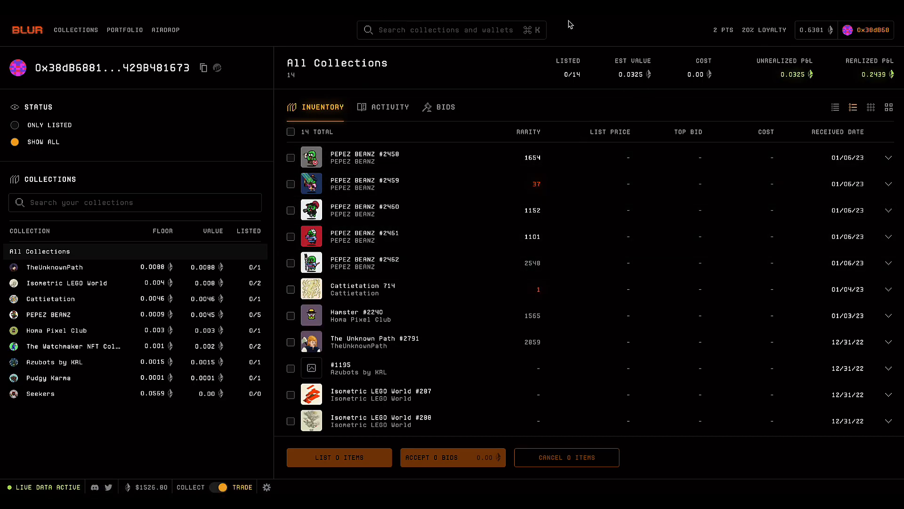
Return to Compass and review the traces of the automation's first run, through to the last loop iteration.
click(574, 6)
click(320, 148)
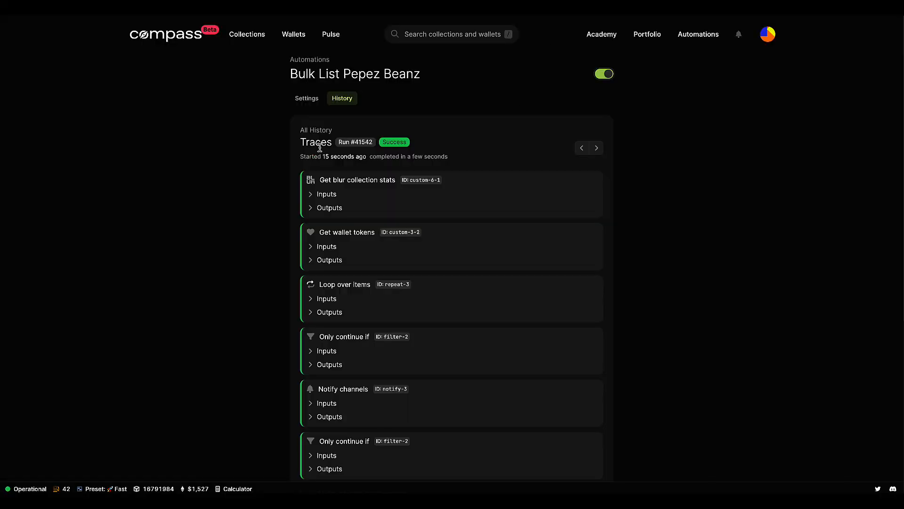
scroll(404, 237, down, 10)
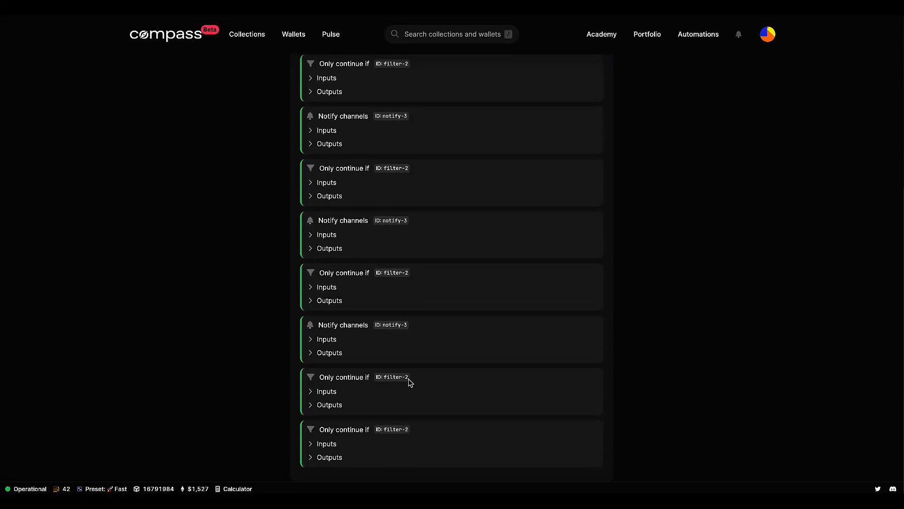
scroll(408, 382, up, 1)
Switch to Telegram and examine the simulated notifications, checking each one's wallet, token ID, pricepoint and collection floor.
mouse_move(460, 476)
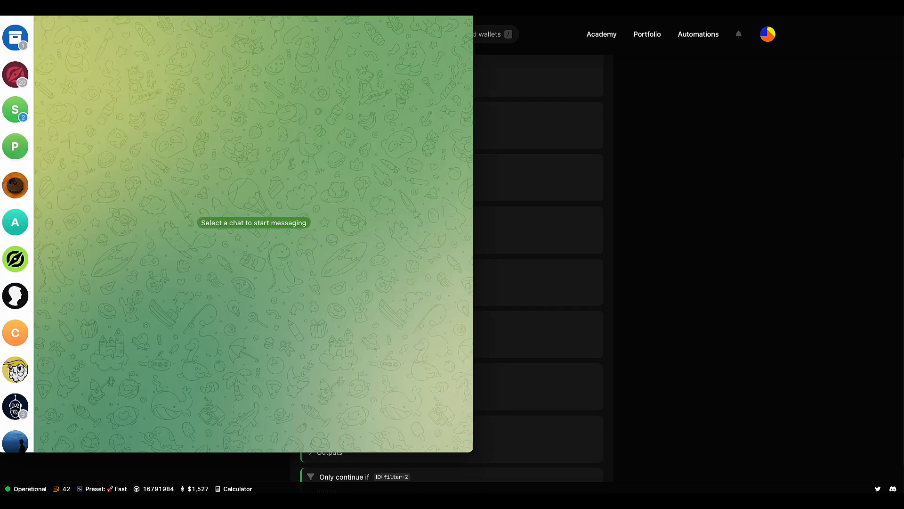
click(15, 75)
scroll(257, 226, down, 10)
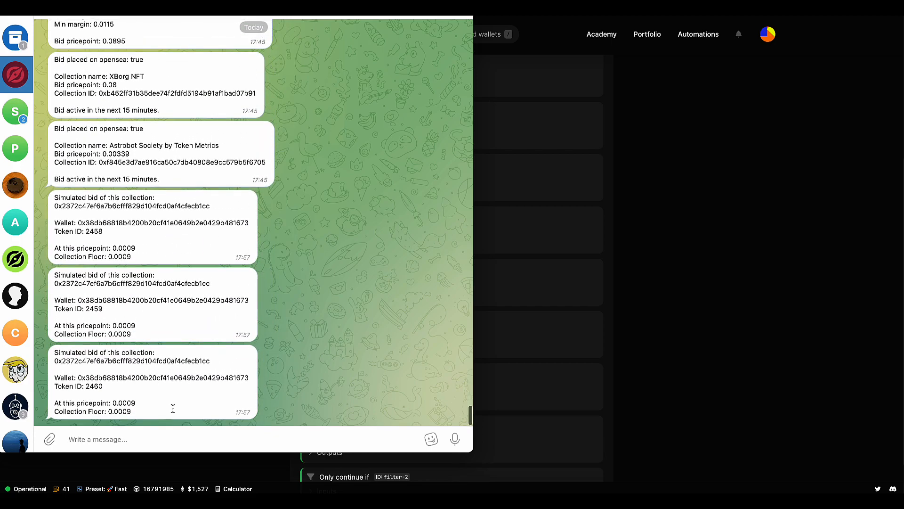
drag(171, 409, 185, 358)
click(243, 241)
drag(238, 253, 289, 408)
click(262, 167)
drag(271, 181, 113, 59)
click(162, 223)
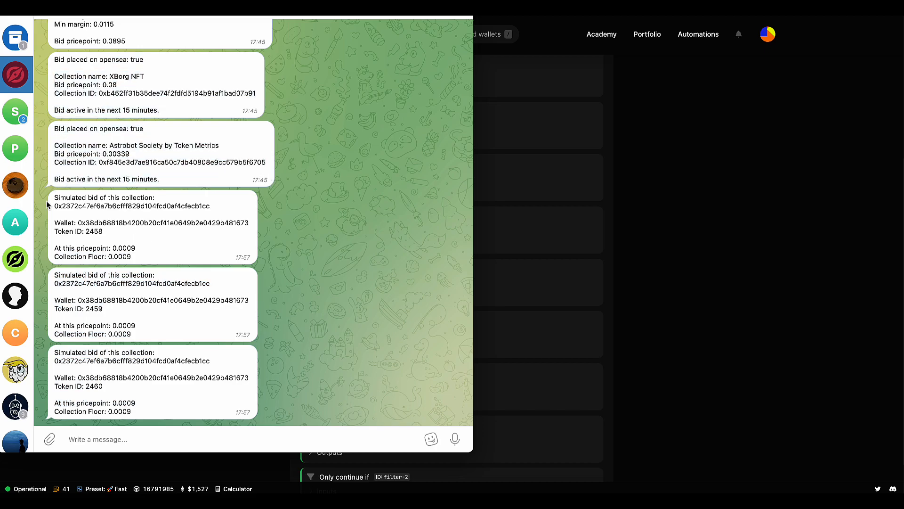
drag(54, 196, 189, 408)
click(188, 408)
triple_click(123, 403)
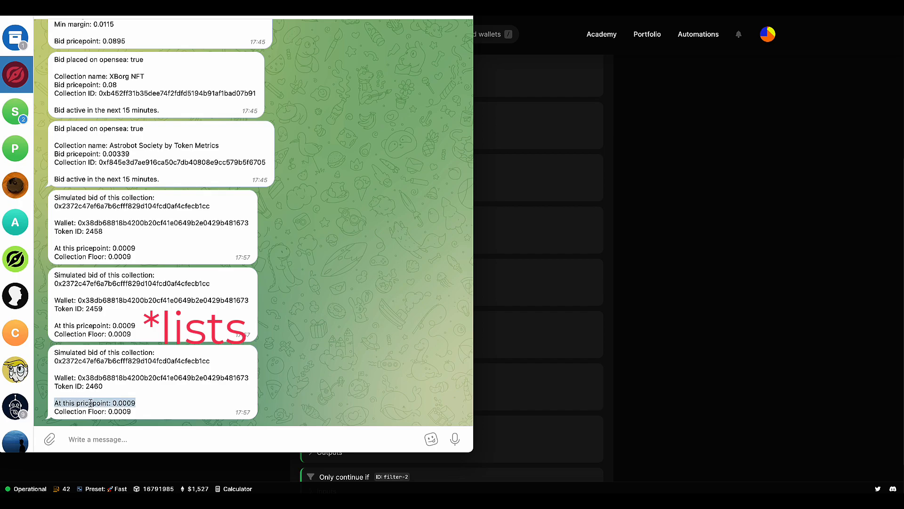
click(126, 406)
drag(112, 403, 156, 403)
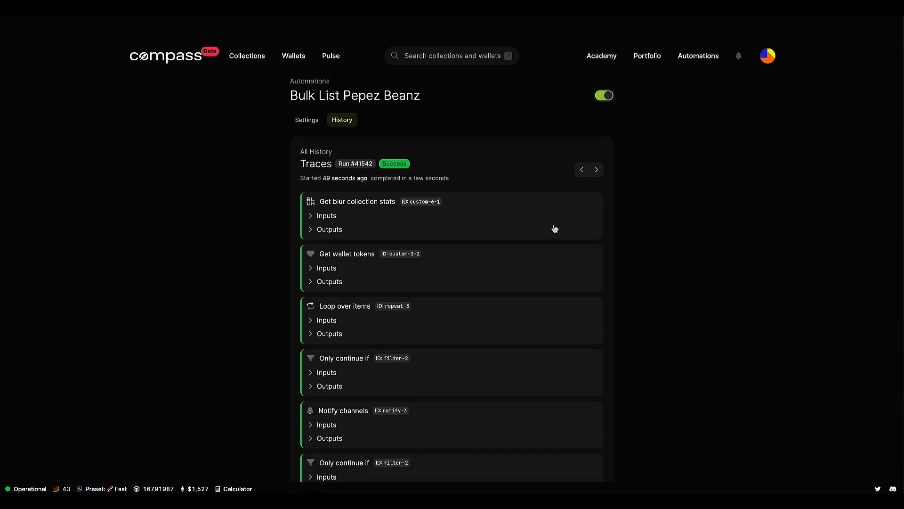
In the automation's loop, disable Notify channels, enable List token on Blur, and update the automation.
click(307, 100)
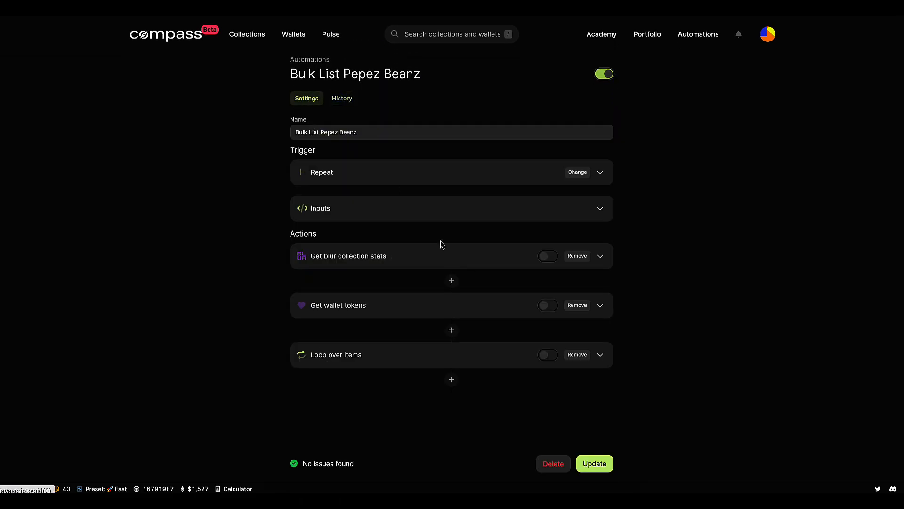
click(431, 360)
scroll(551, 352, down, 4)
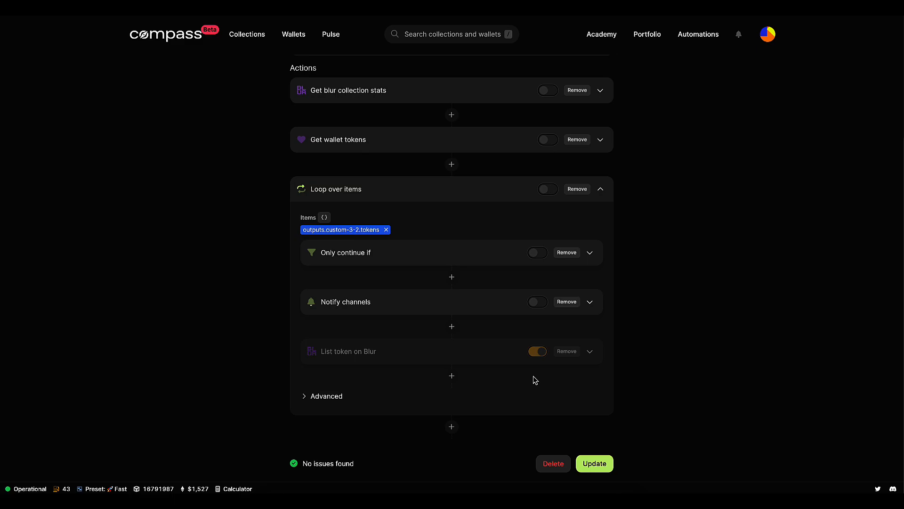
click(537, 302)
click(536, 350)
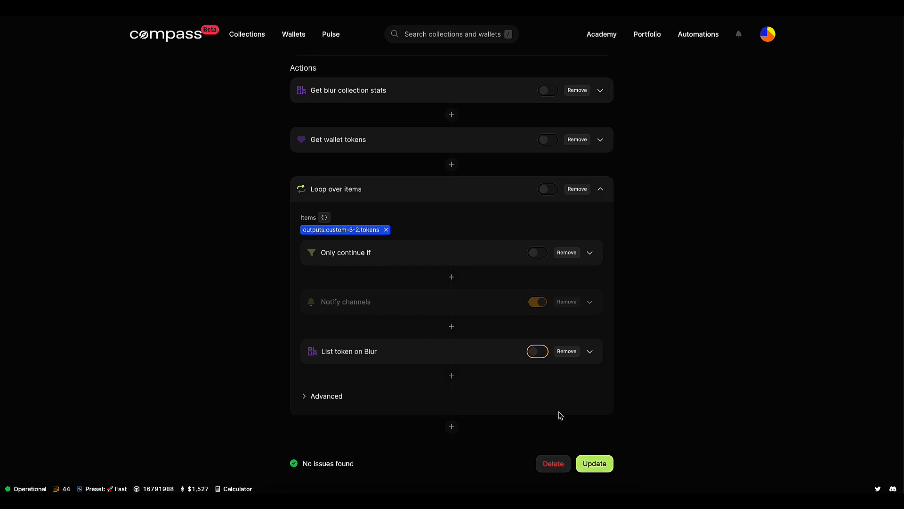
click(595, 463)
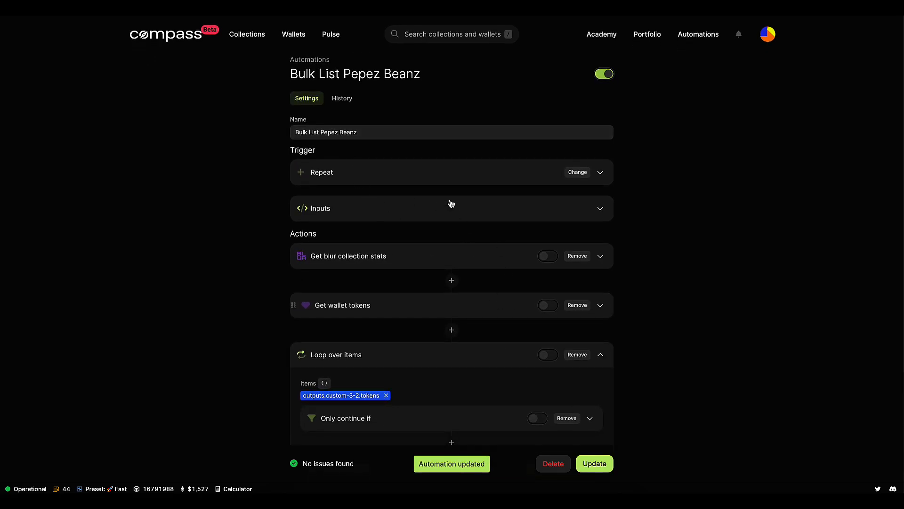
Set the Repeat trigger to every 0.5 minutes and update the automation.
click(417, 180)
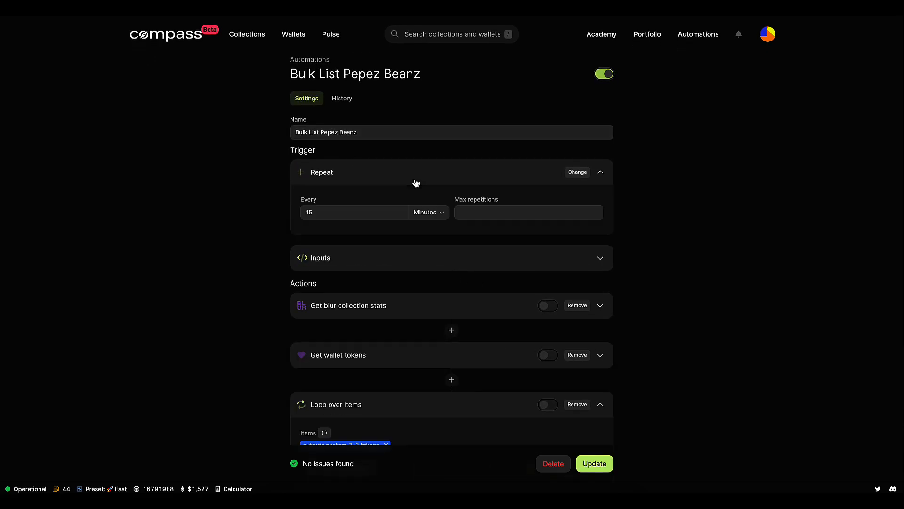
double_click(359, 211)
text(0.)
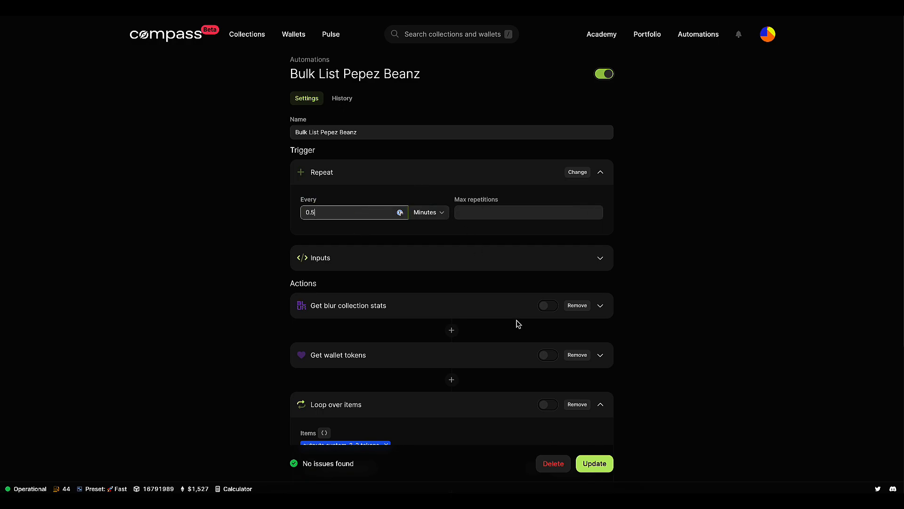
click(595, 463)
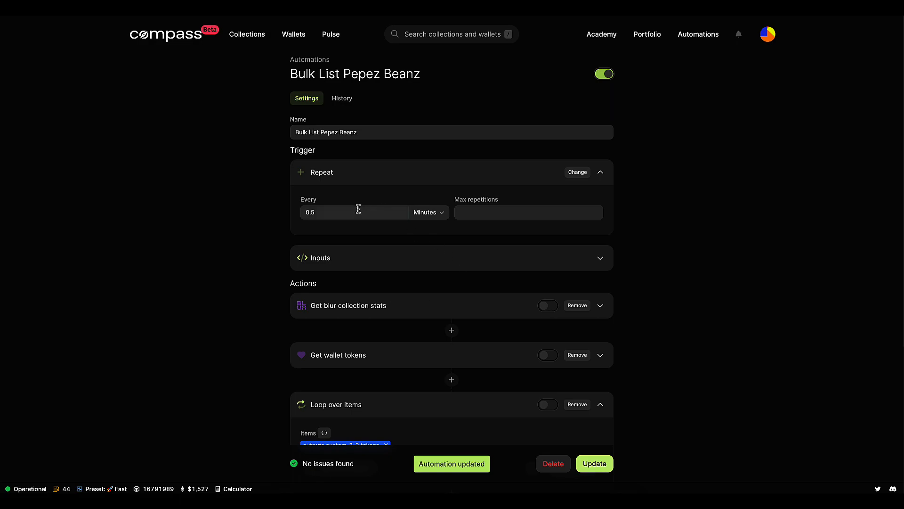
Check the automation's history for a new run.
click(344, 104)
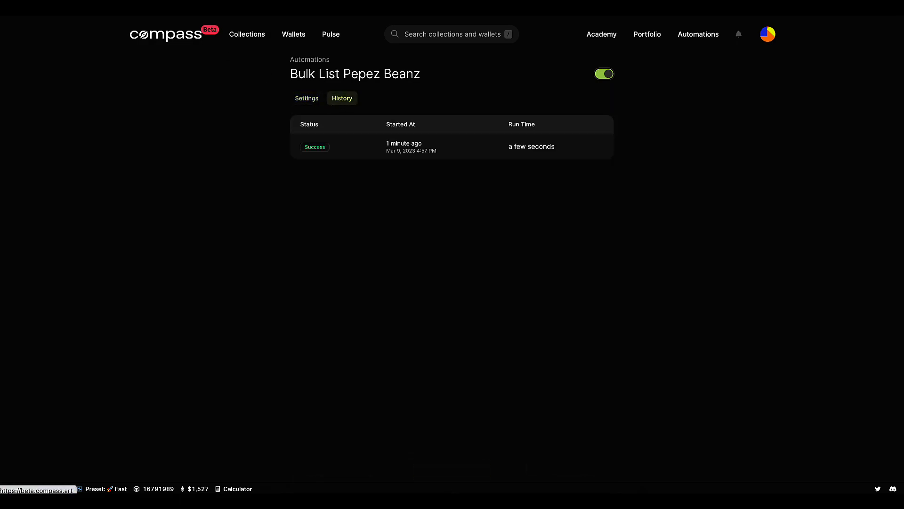
click(319, 104)
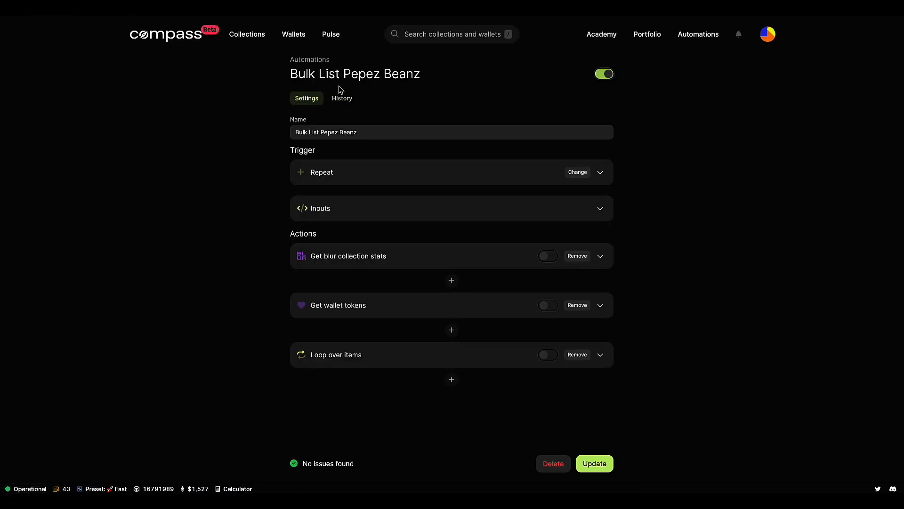
click(343, 99)
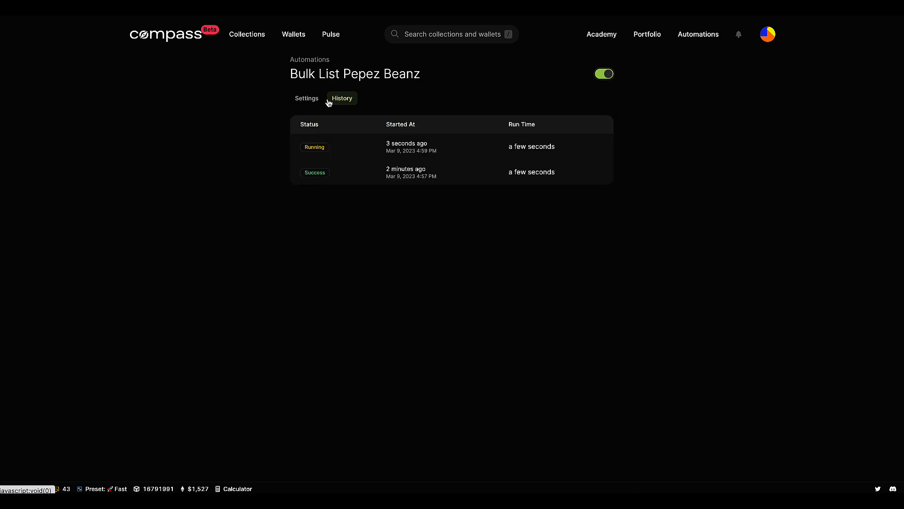
Set the Repeat trigger to every 15 minutes and update the automation.
click(311, 100)
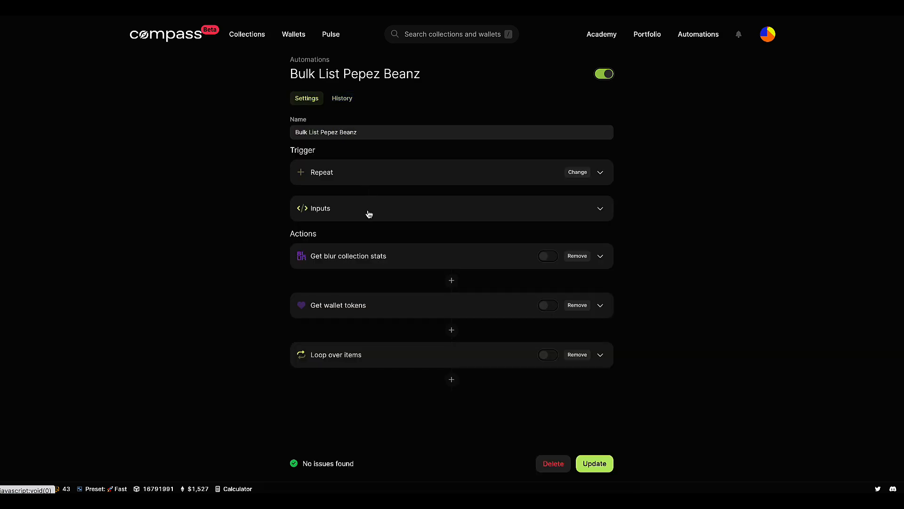
click(366, 182)
double_click(338, 207)
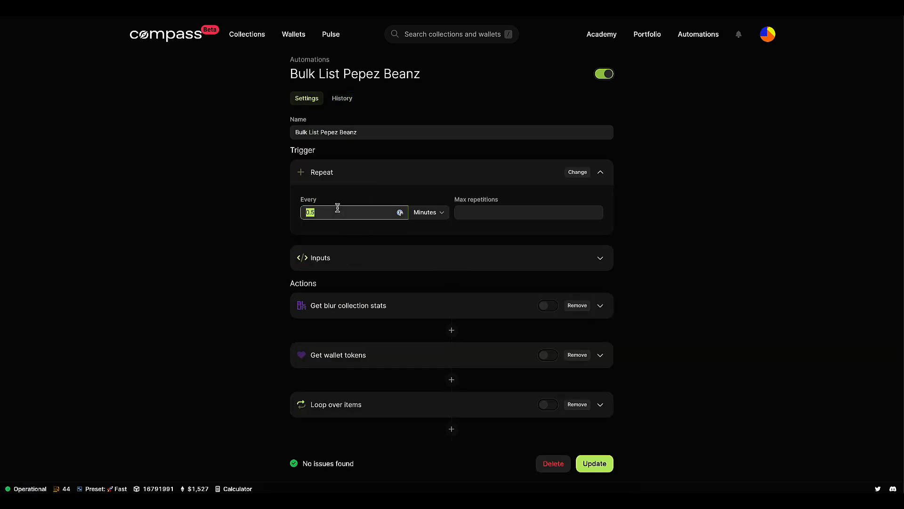
text(15)
click(594, 463)
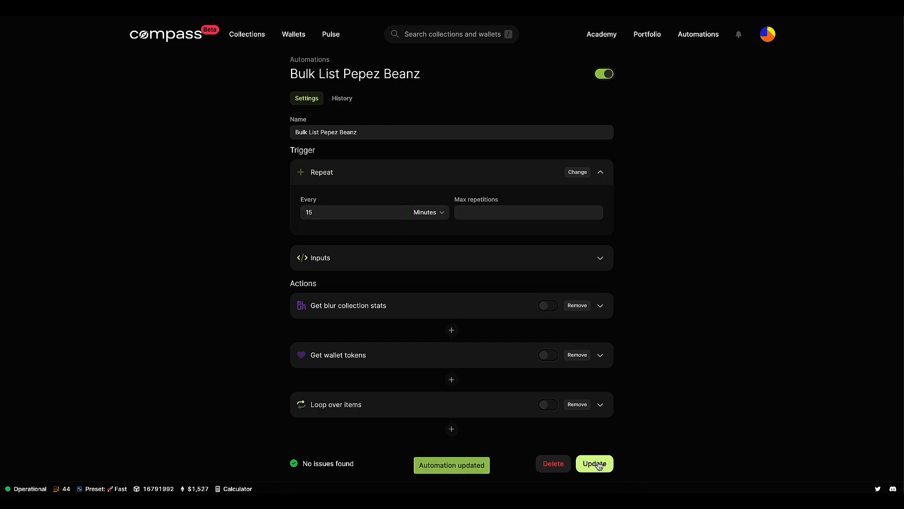
Open the newest run in the history and examine its traces, including the List token on Blur action.
click(343, 99)
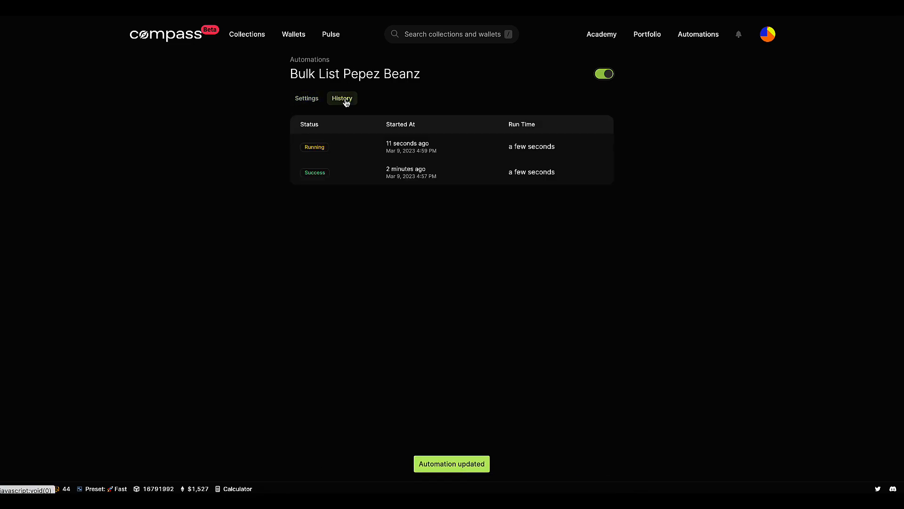
click(357, 144)
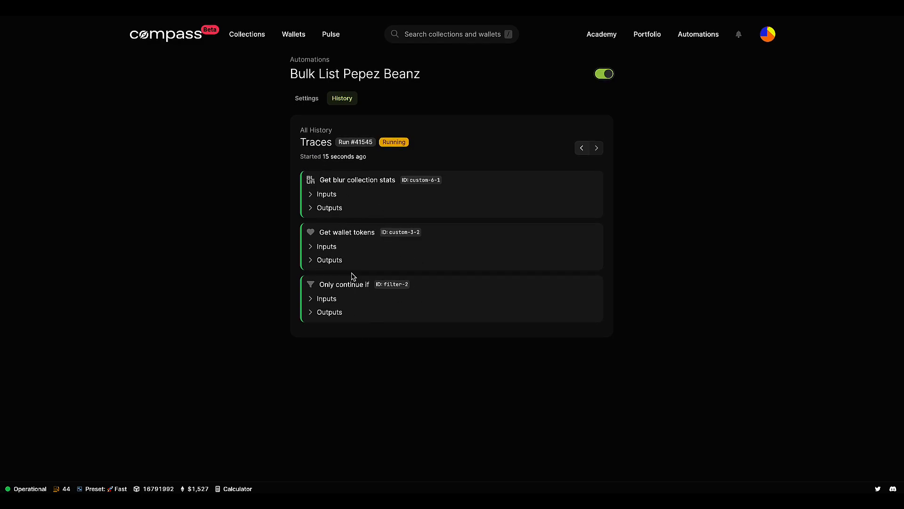
scroll(379, 352, down, 2)
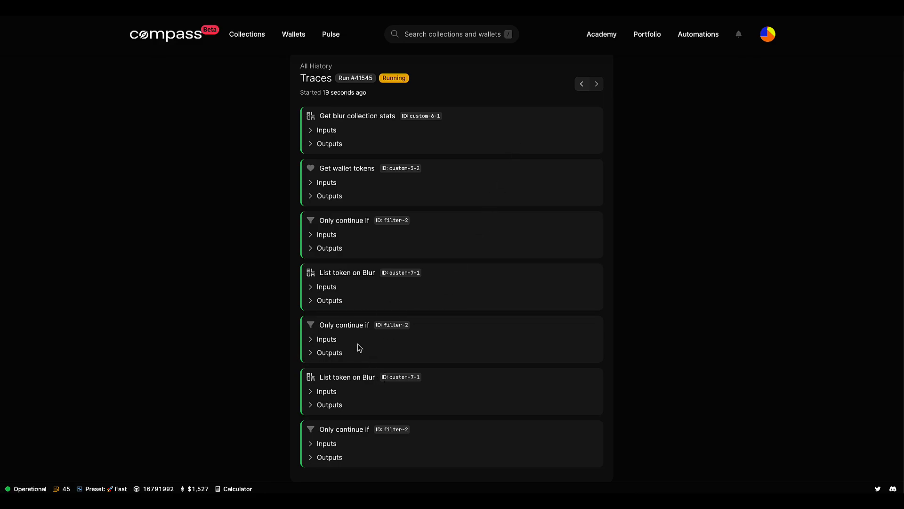
click(337, 304)
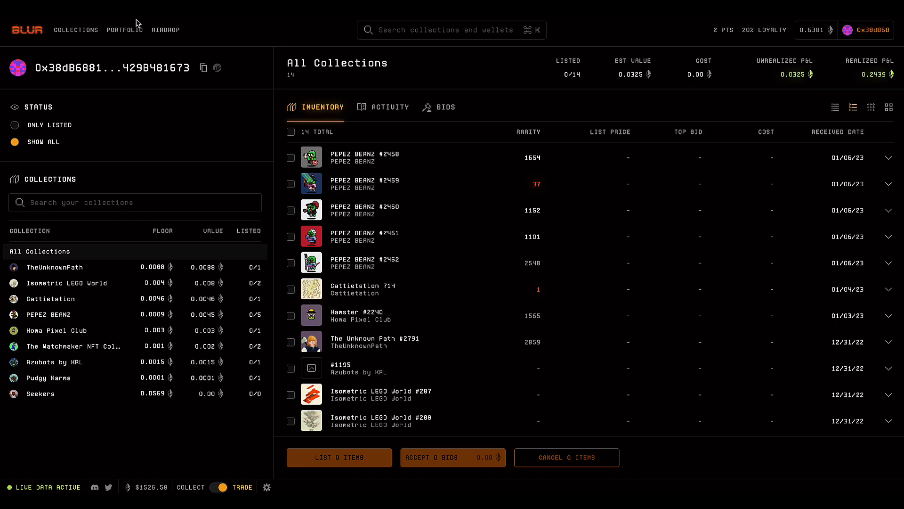
Reload the wallet's inventory on Blur to check the list prices of the PEPEZ BEANZ tokens.
key(super+r)
key(super+r)
key(super+r)
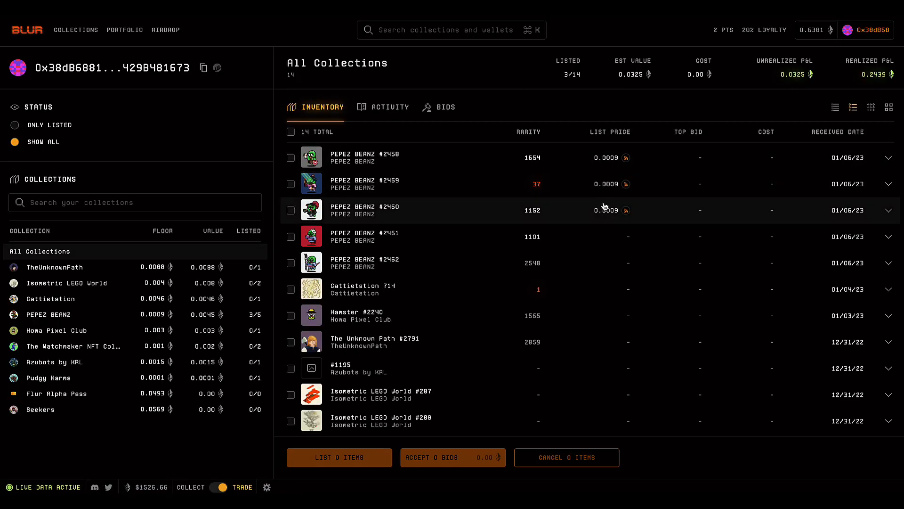